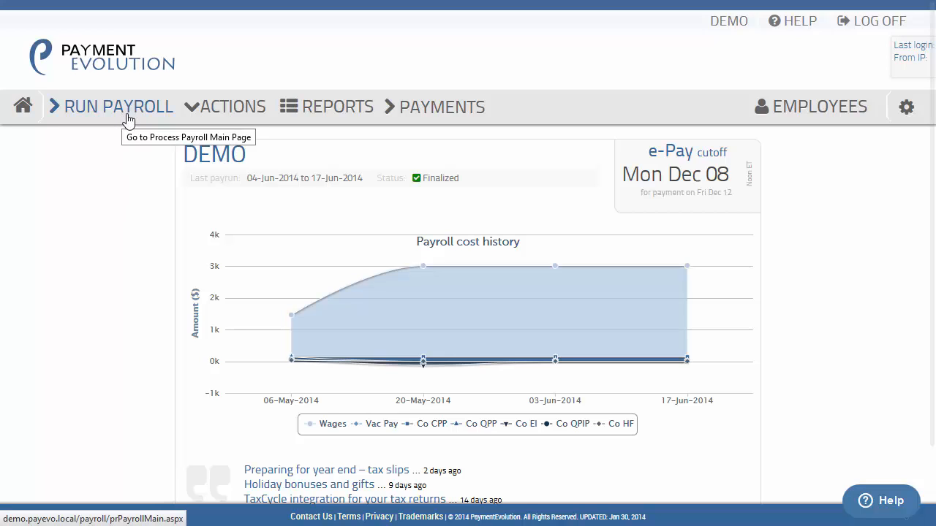
click(245, 112)
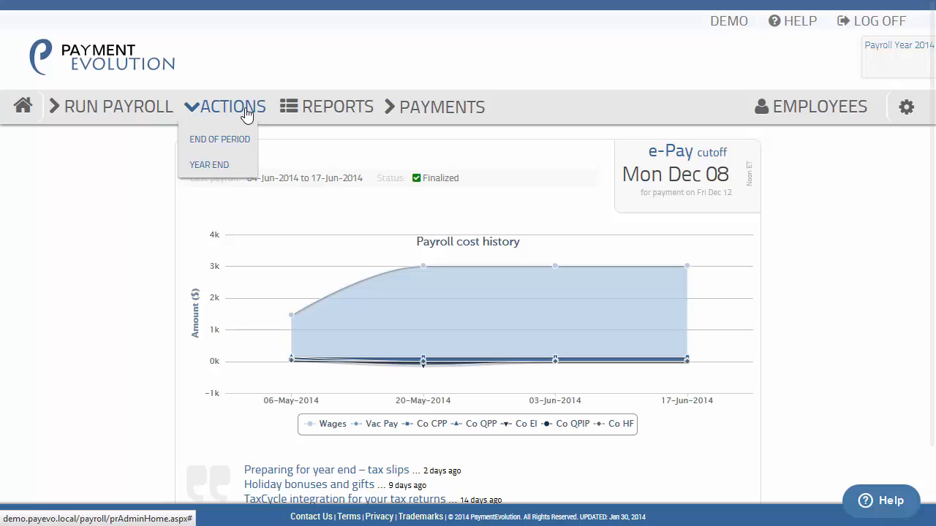
mouse_move(307, 111)
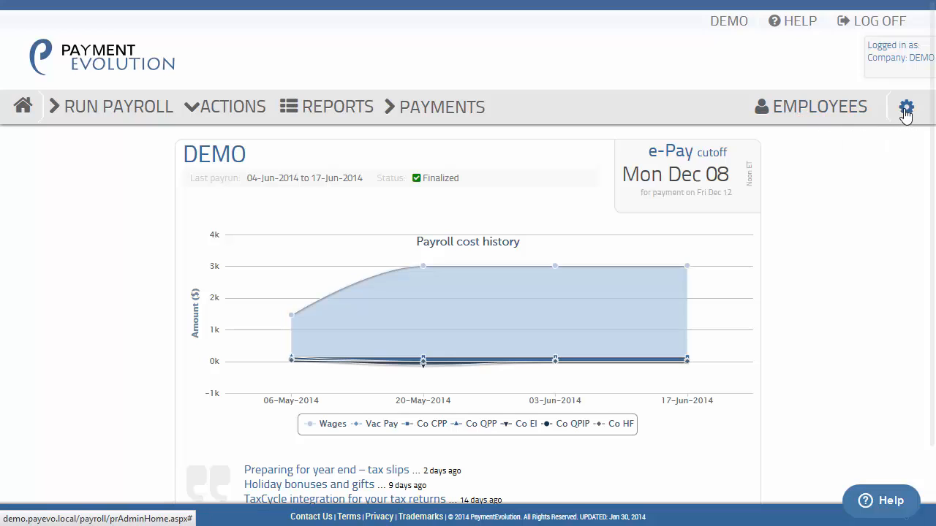
Open the company profile and review its corporation details, payments profile and account details.
mouse_move(906, 114)
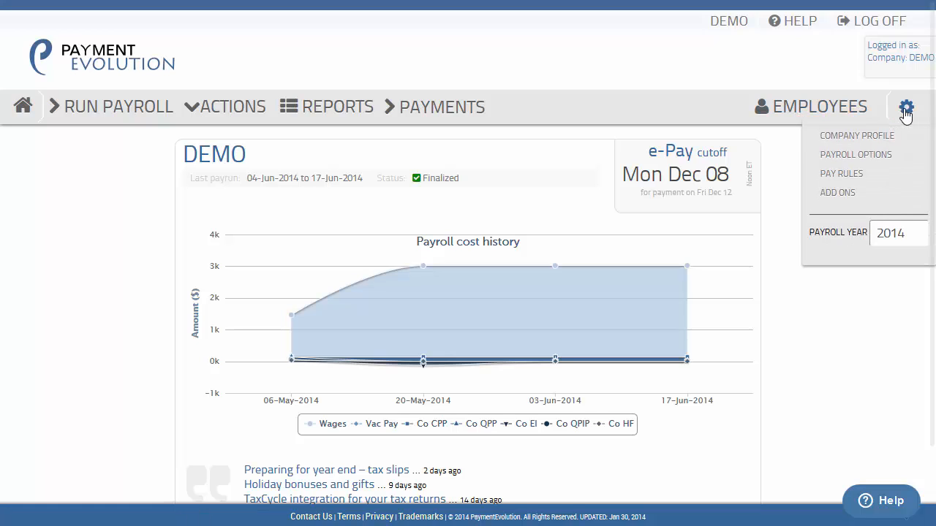
click(881, 144)
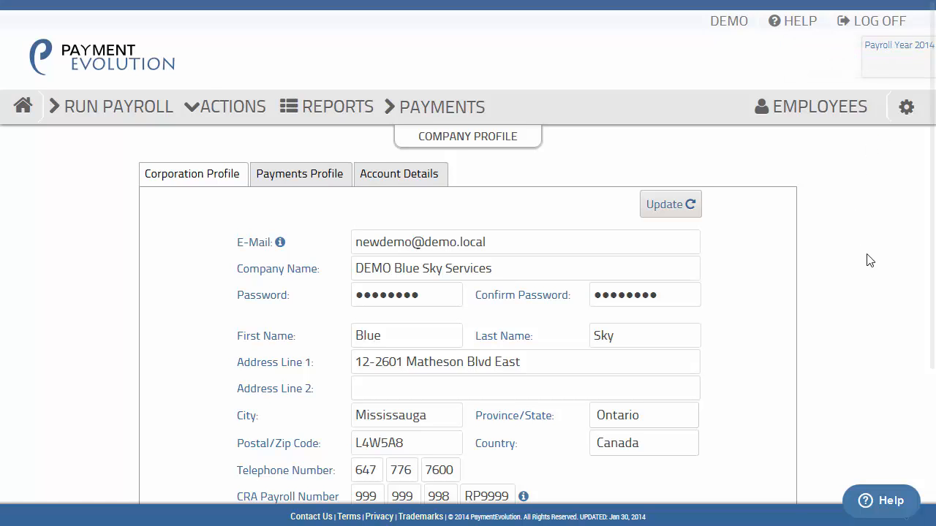
scroll(870, 261, down, 2)
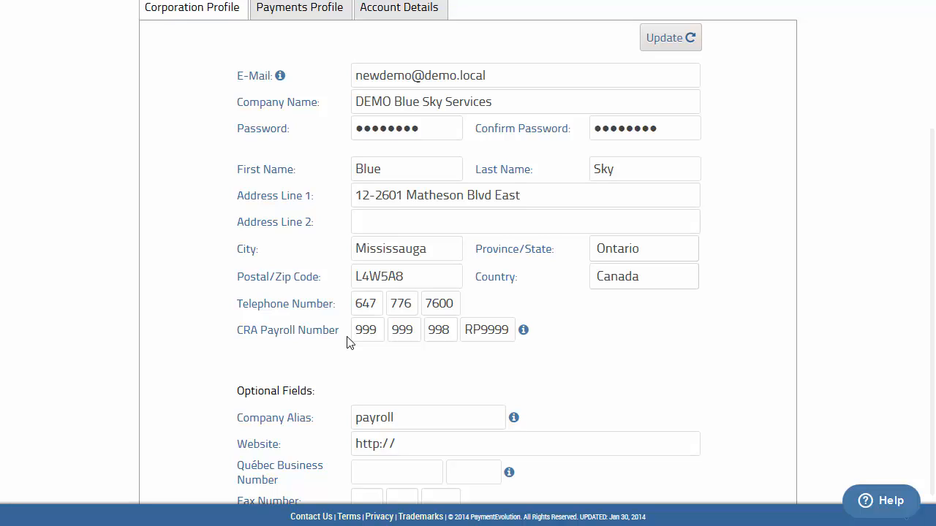
scroll(348, 342, down, 1)
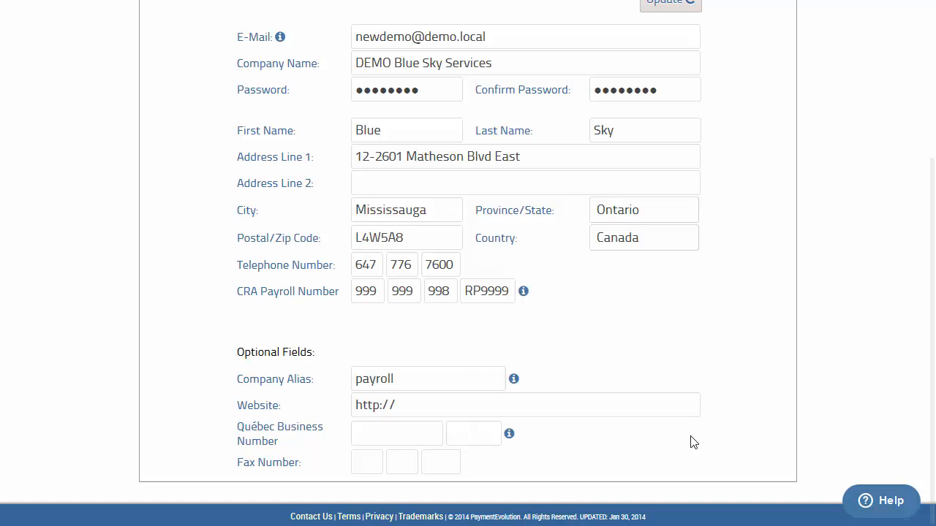
scroll(875, 395, up, 5)
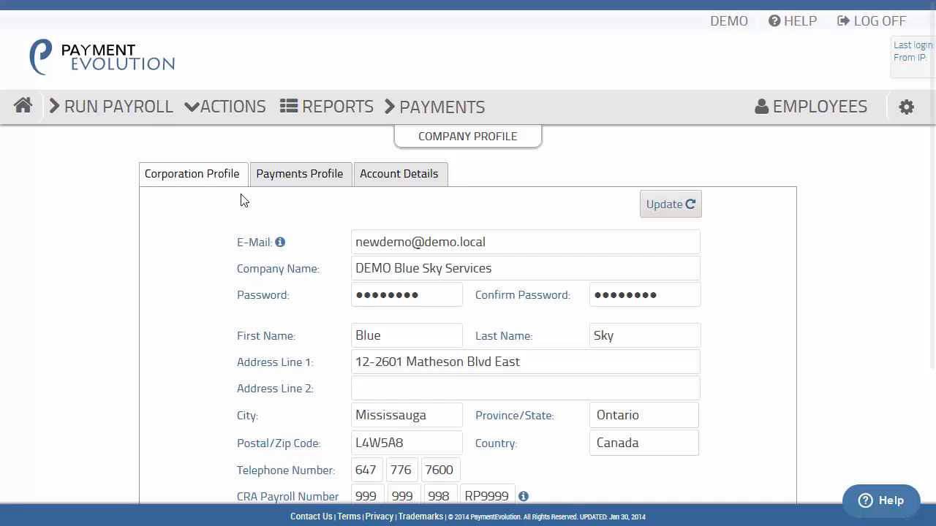
click(307, 181)
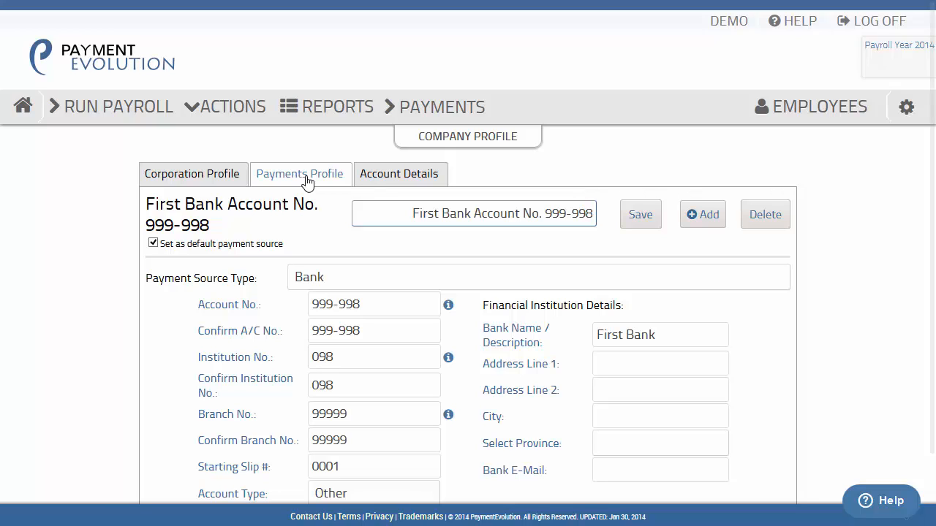
click(422, 185)
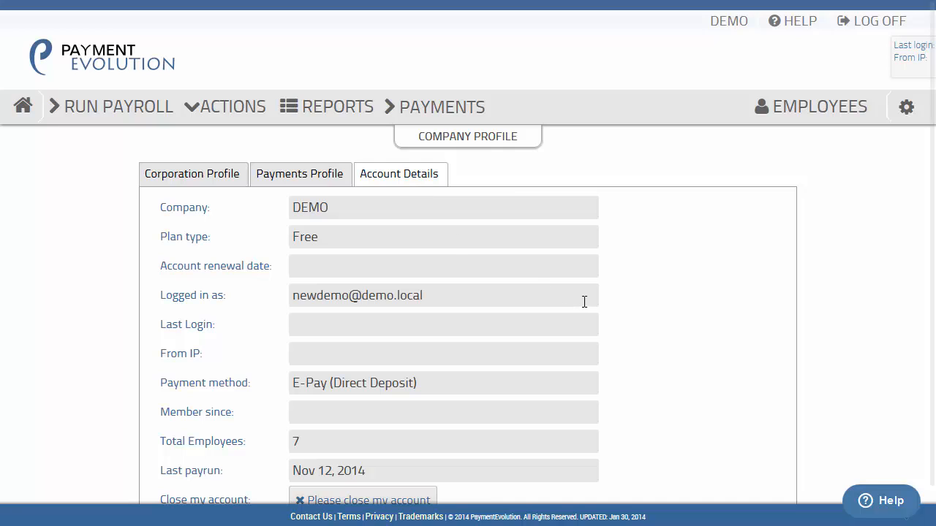
Open the payroll options and review the available pays per year, primary province and remittance frequency choices.
click(907, 117)
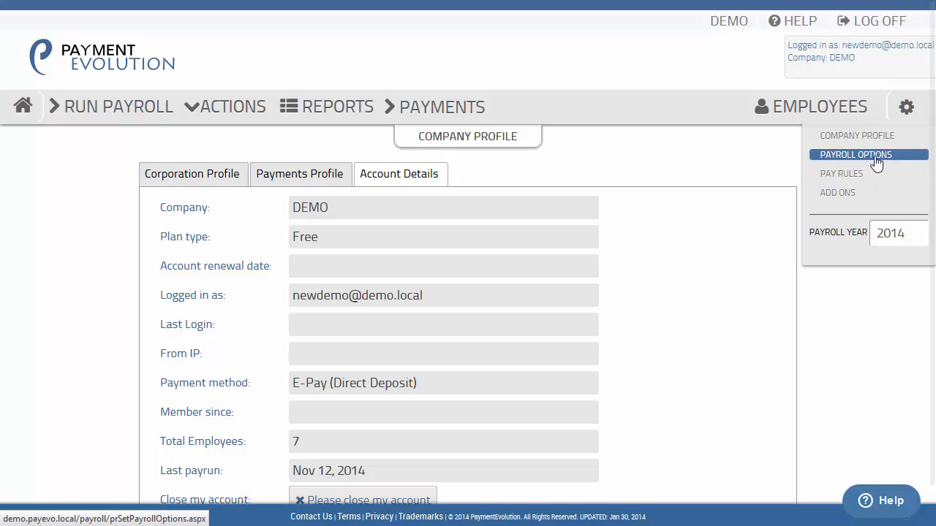
click(877, 163)
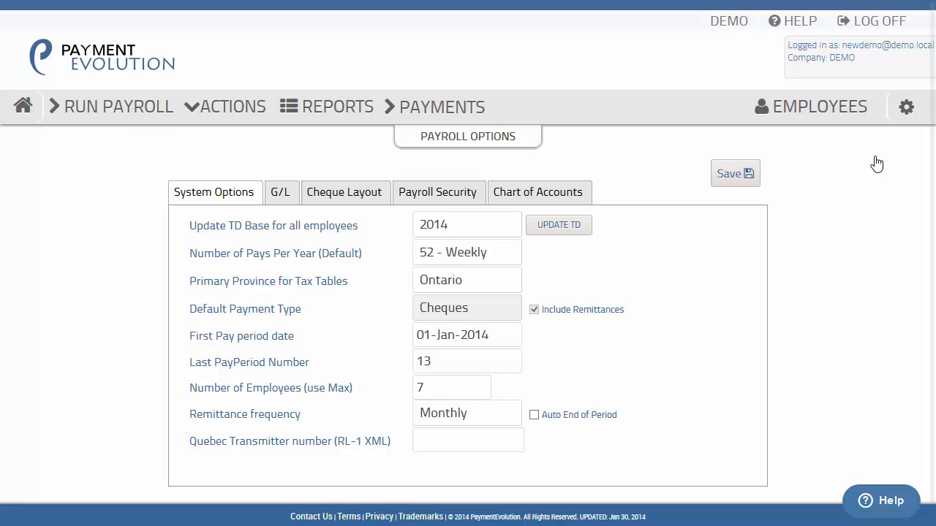
click(509, 260)
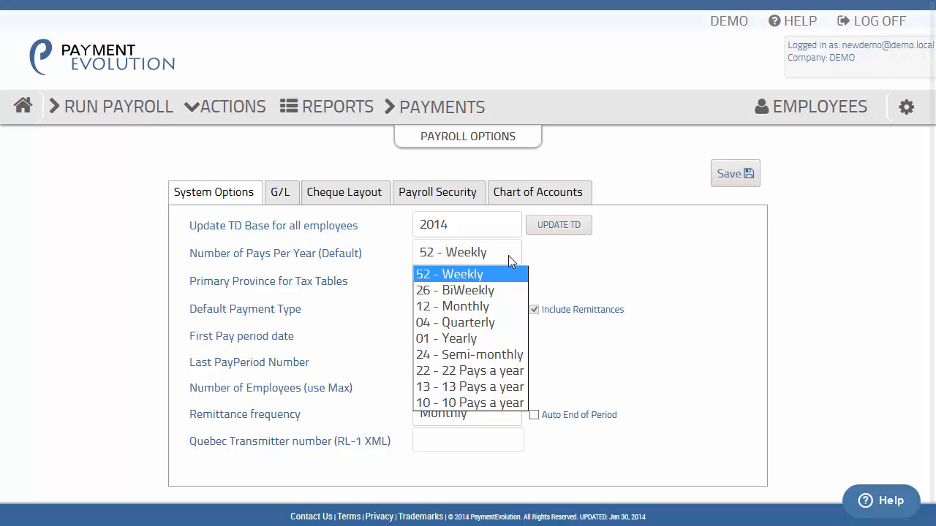
click(509, 258)
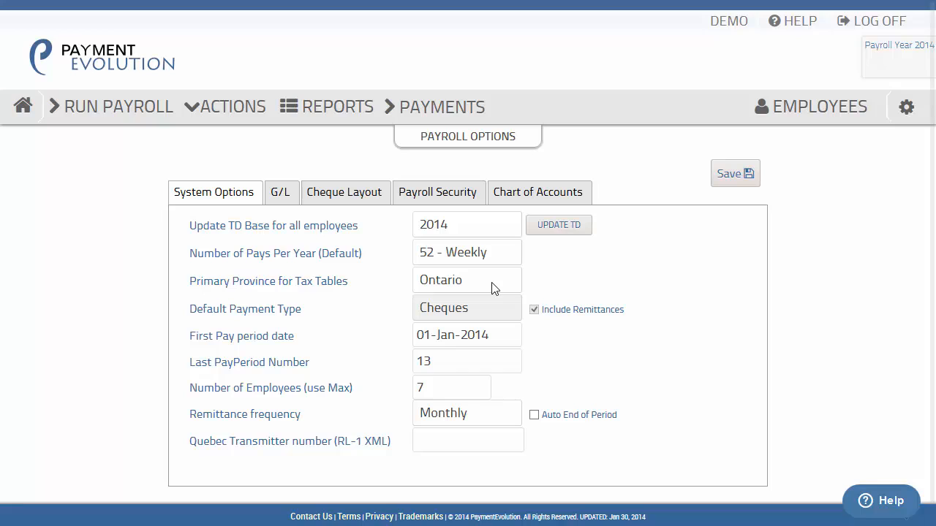
click(507, 285)
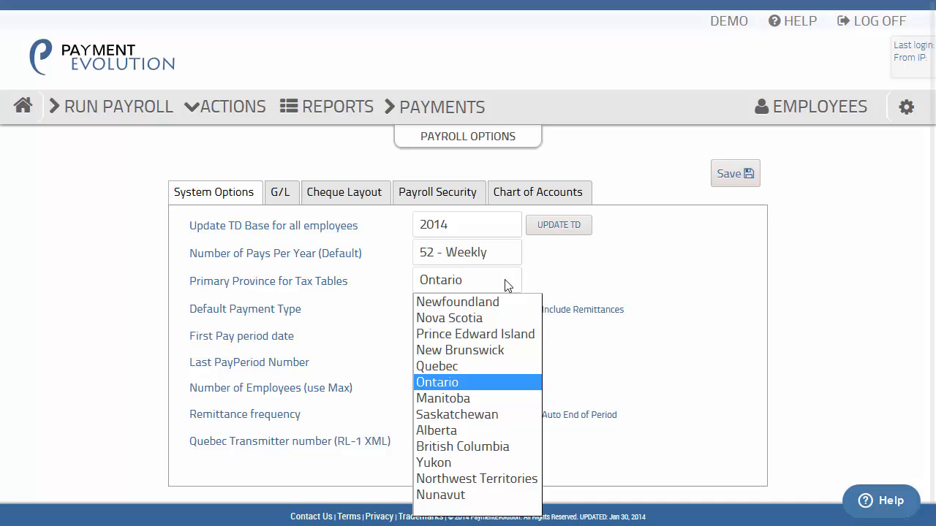
click(593, 284)
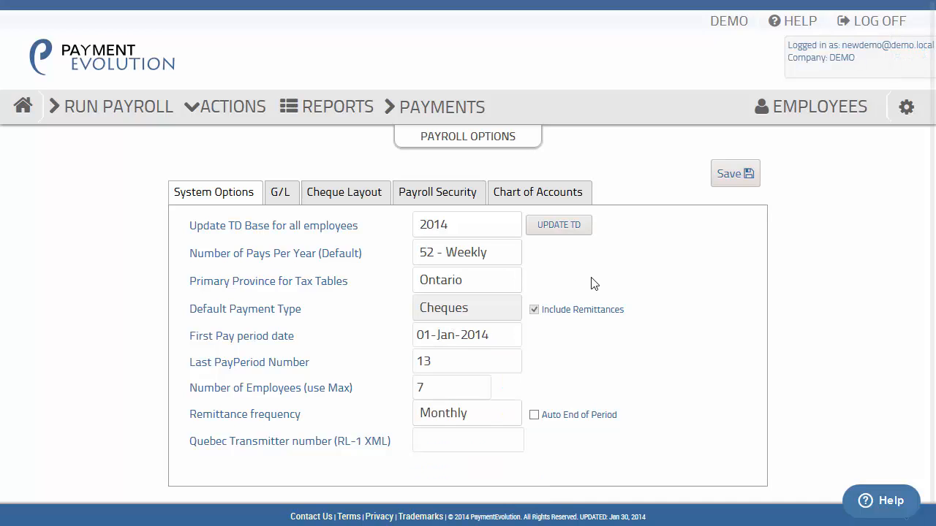
click(513, 418)
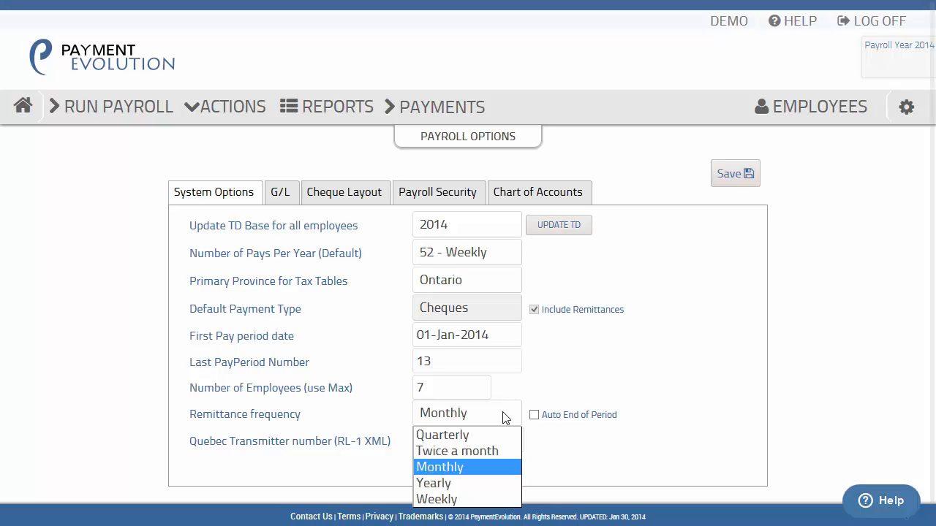
click(348, 201)
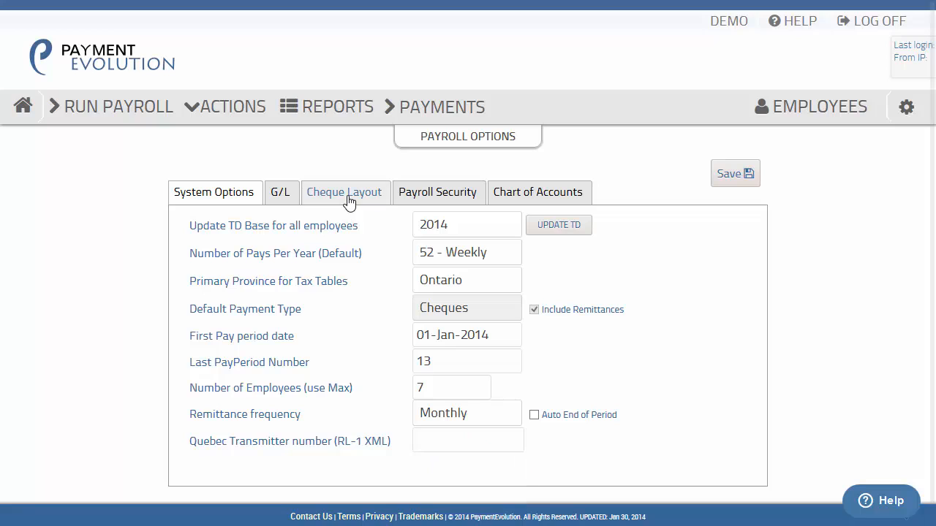
Examine the cheque layout, payroll security and G/L settings in the payroll options.
click(348, 201)
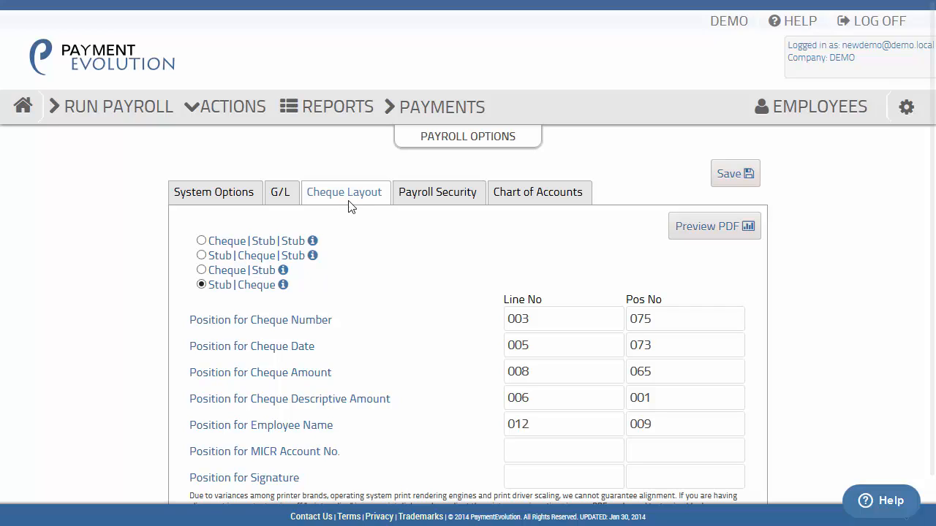
mouse_move(313, 262)
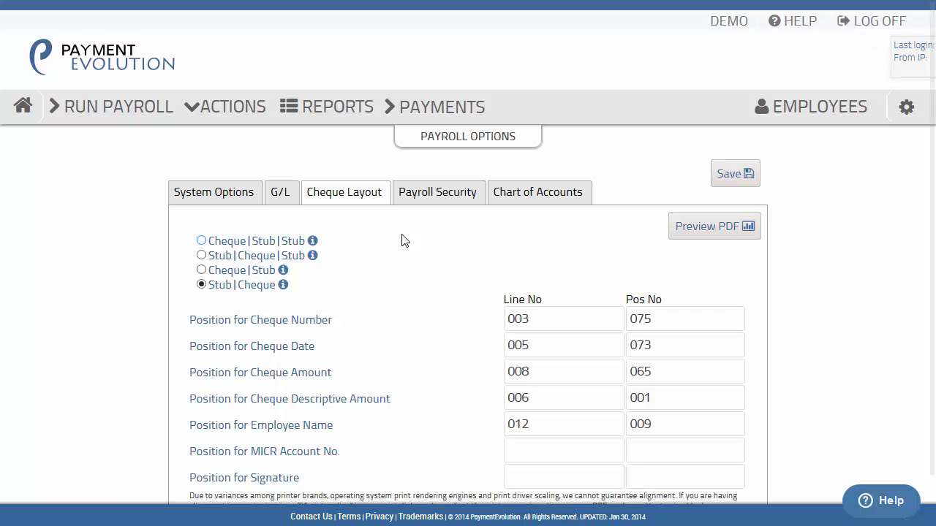
click(447, 202)
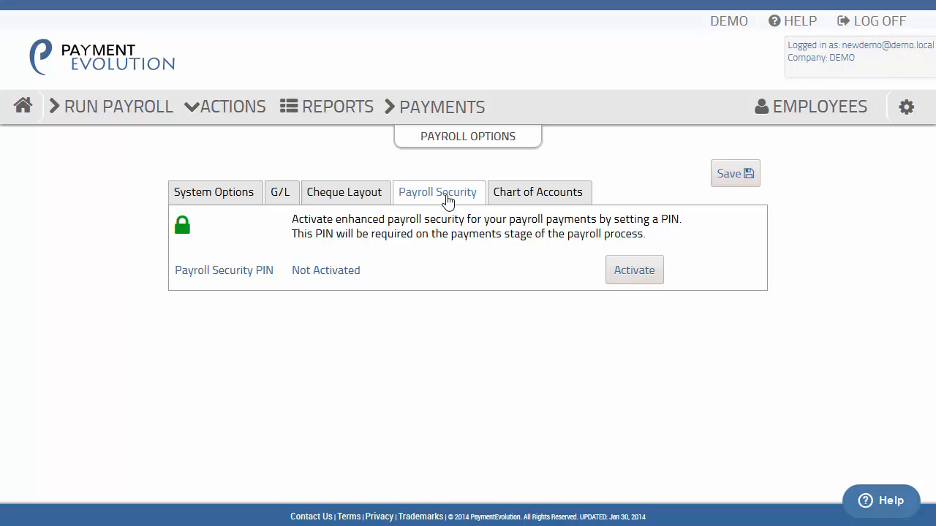
click(279, 196)
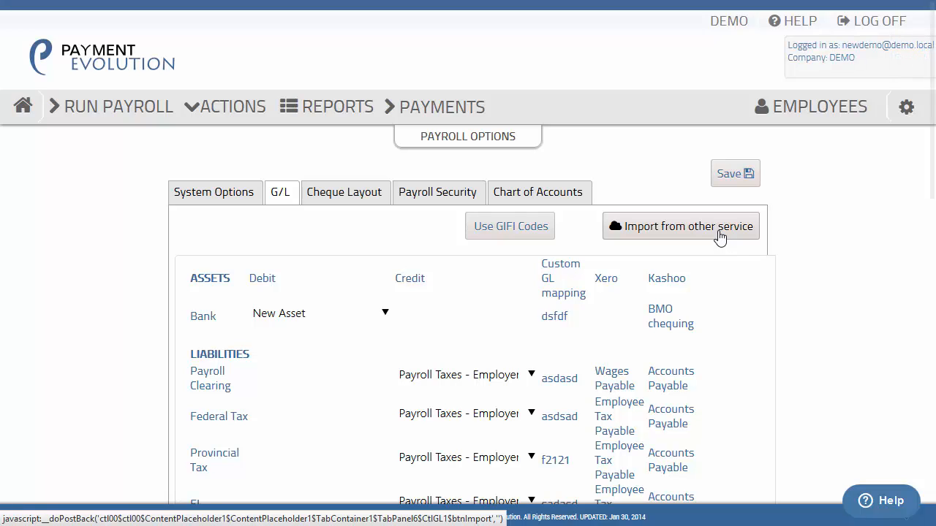
Open the pay rules and review the custom rules for deductions, benefits and earnings.
click(906, 108)
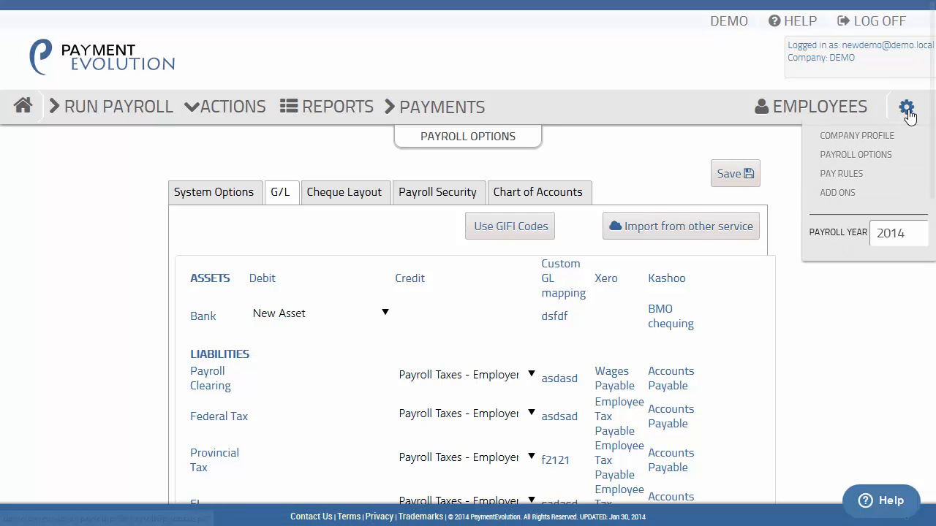
click(857, 180)
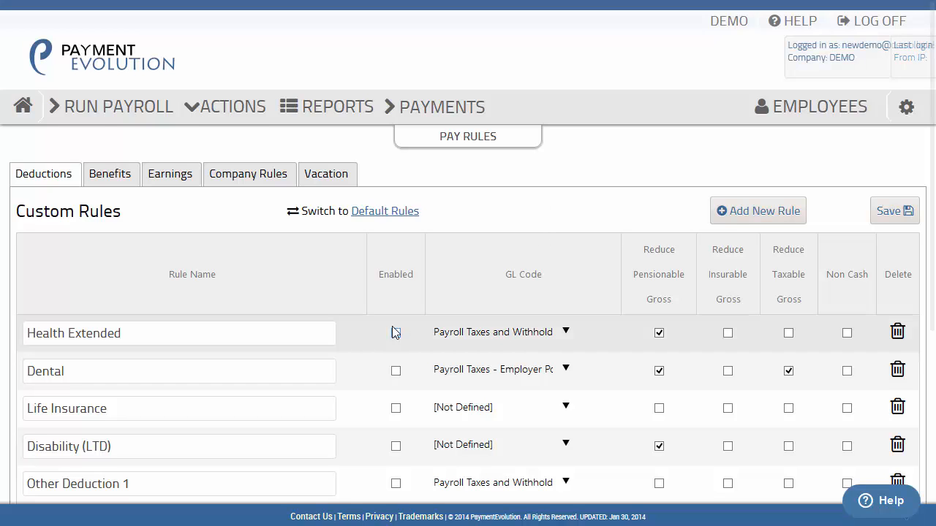
scroll(381, 320, down, 2)
scroll(381, 320, down, 1)
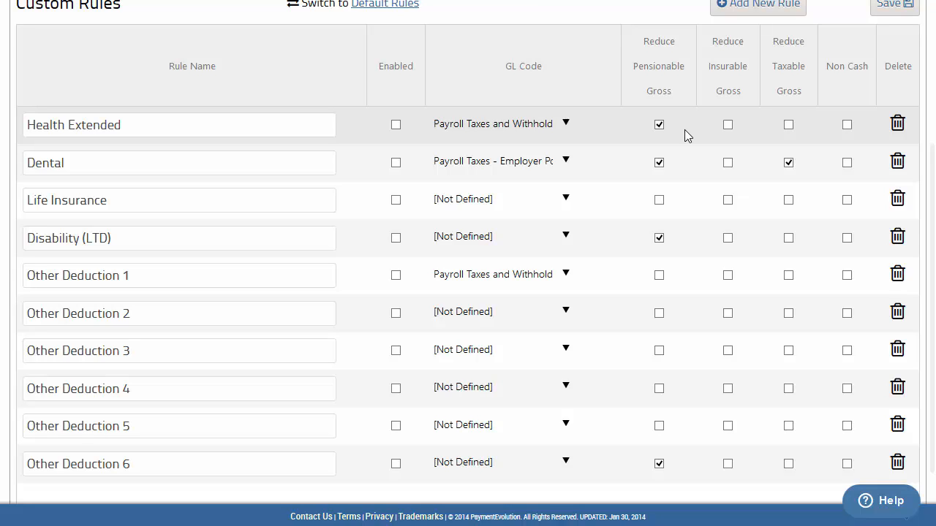
scroll(706, 125, up, 2)
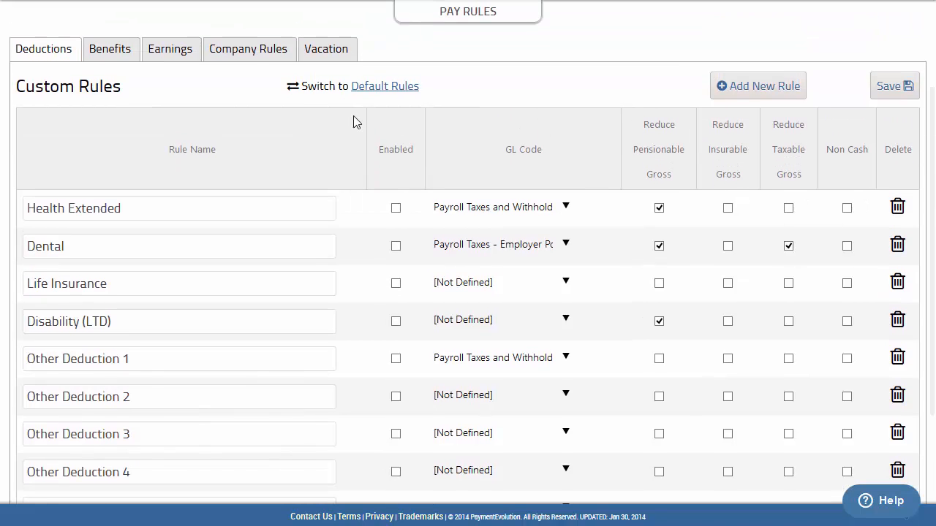
click(112, 54)
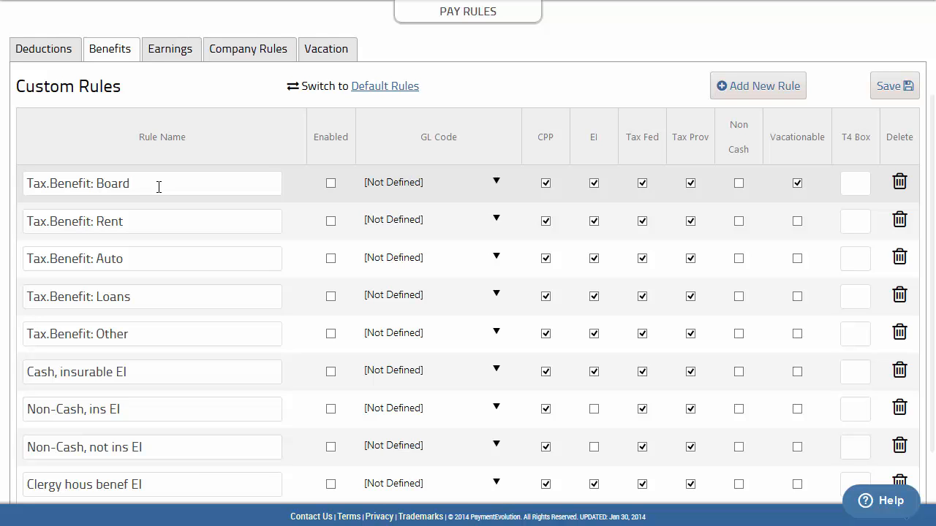
click(168, 52)
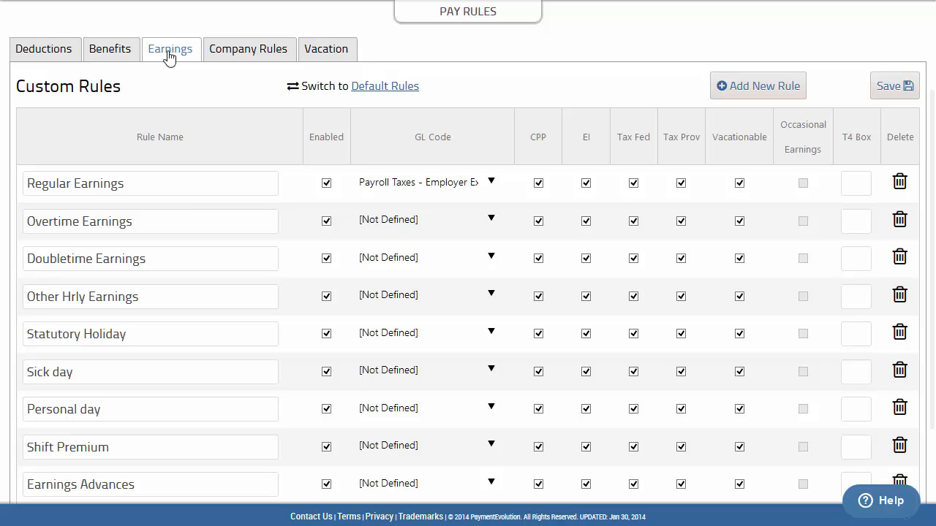
Examine the vacation rule settings and the list of existing vacation rules.
click(327, 57)
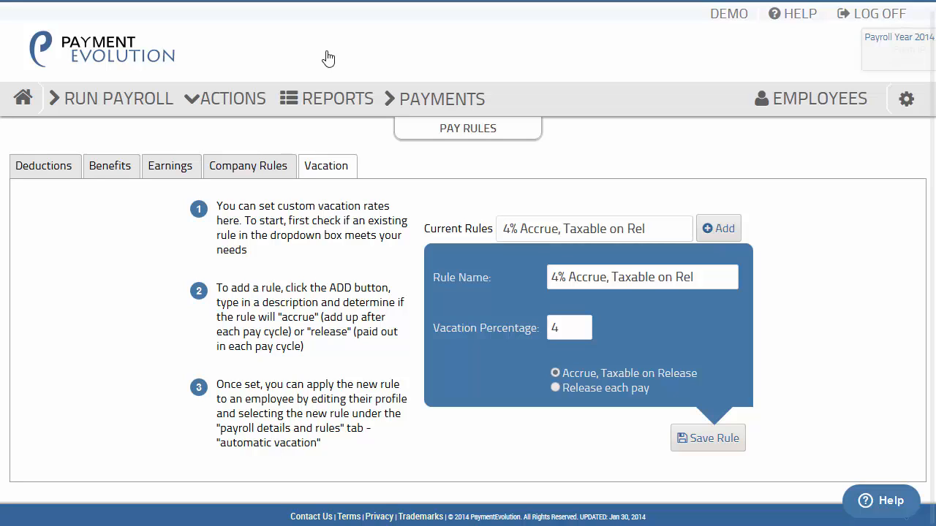
click(682, 229)
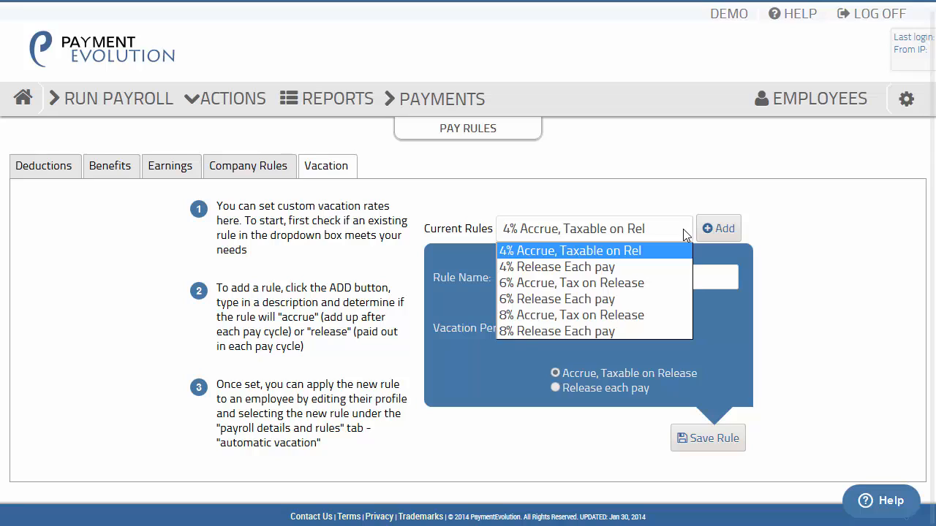
click(683, 229)
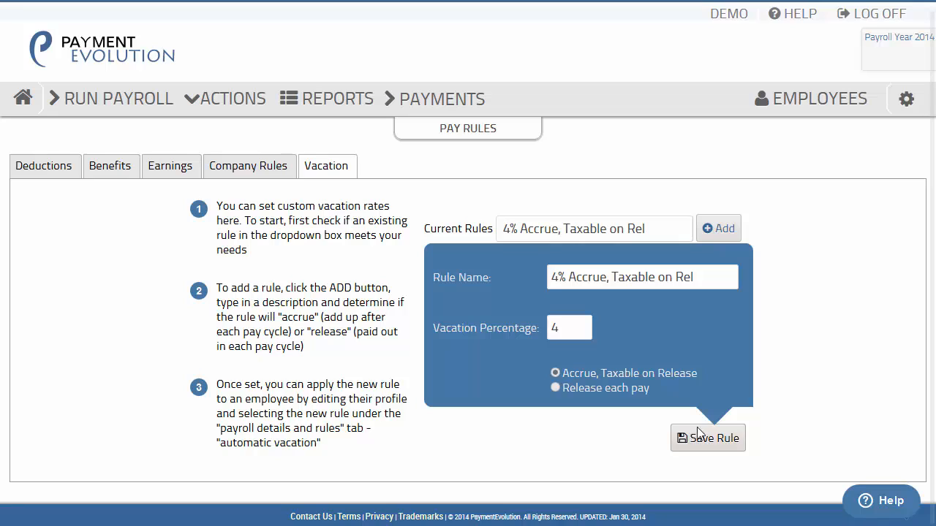
Open the first listed employee for editing and review the personal information, including the employee type choices.
click(825, 112)
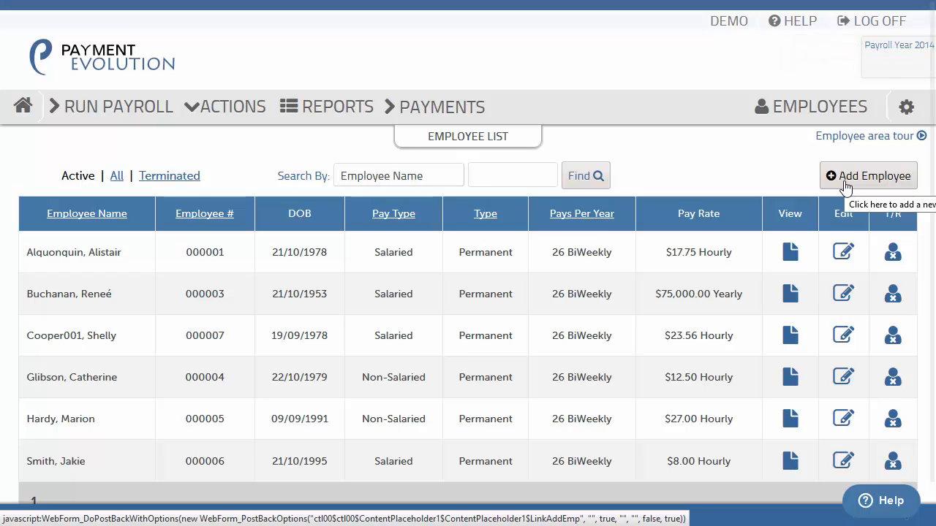
click(842, 254)
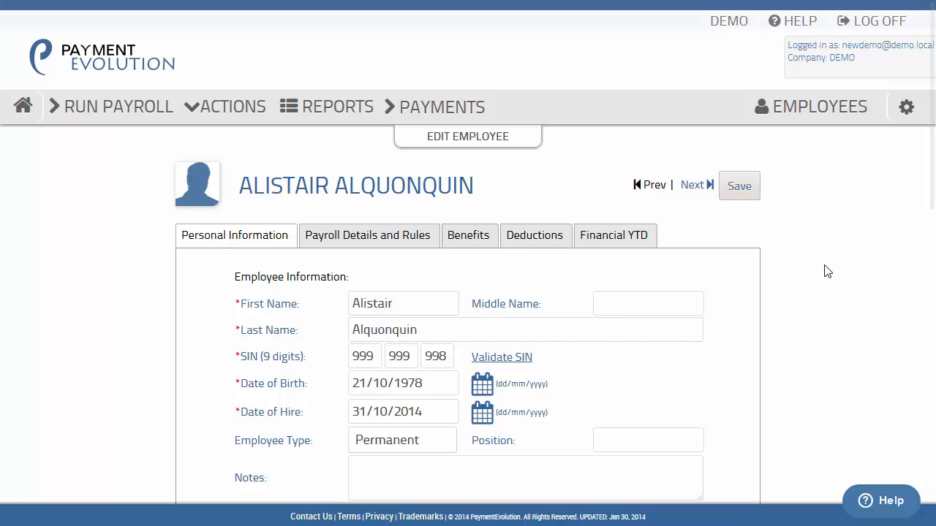
scroll(827, 271, down, 3)
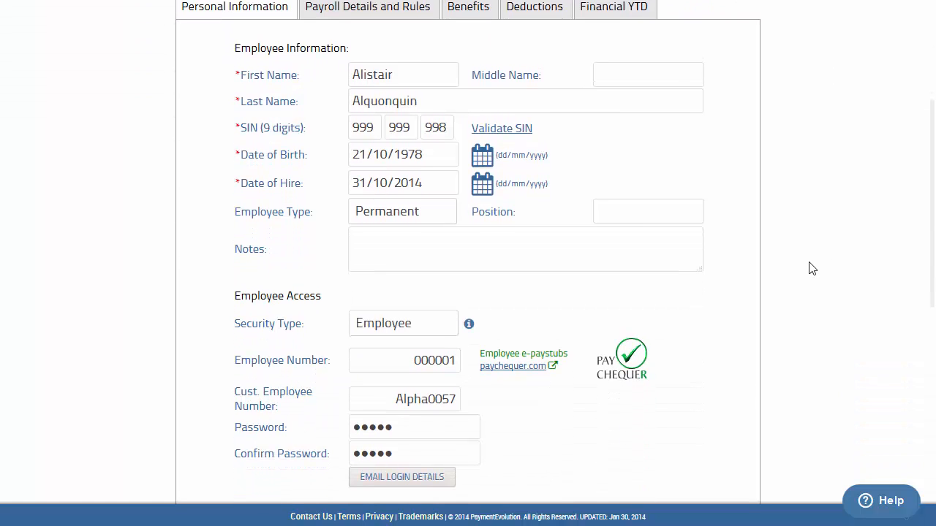
click(449, 221)
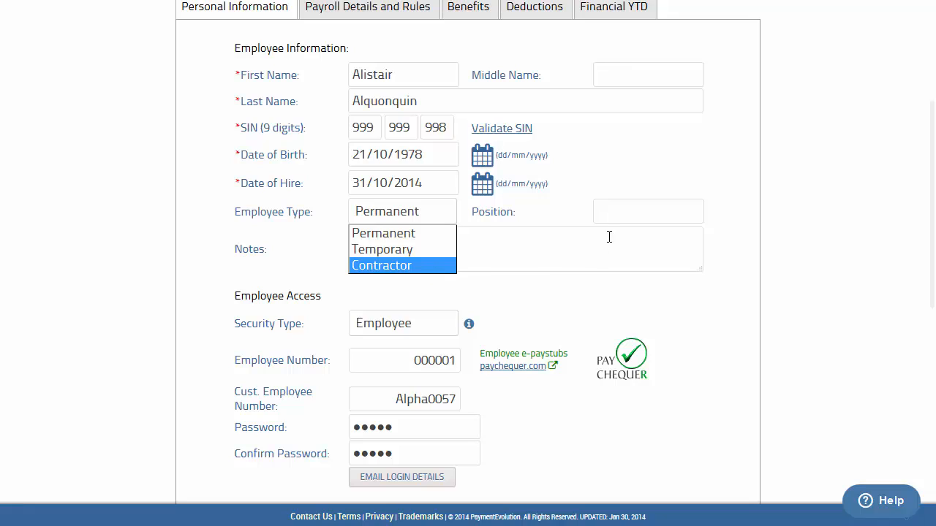
click(621, 215)
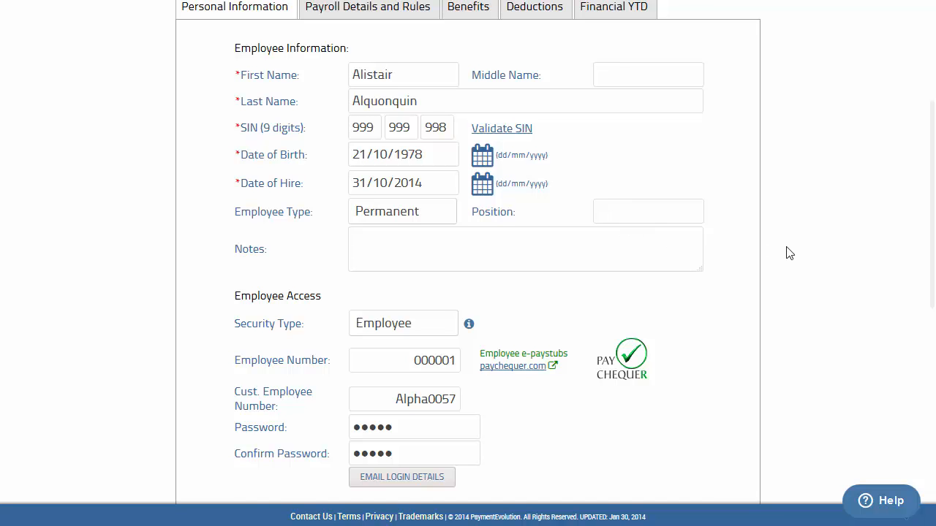
Review the employee's access, contact and payment details in the personal information.
scroll(786, 252, down, 1)
scroll(790, 253, down, 1)
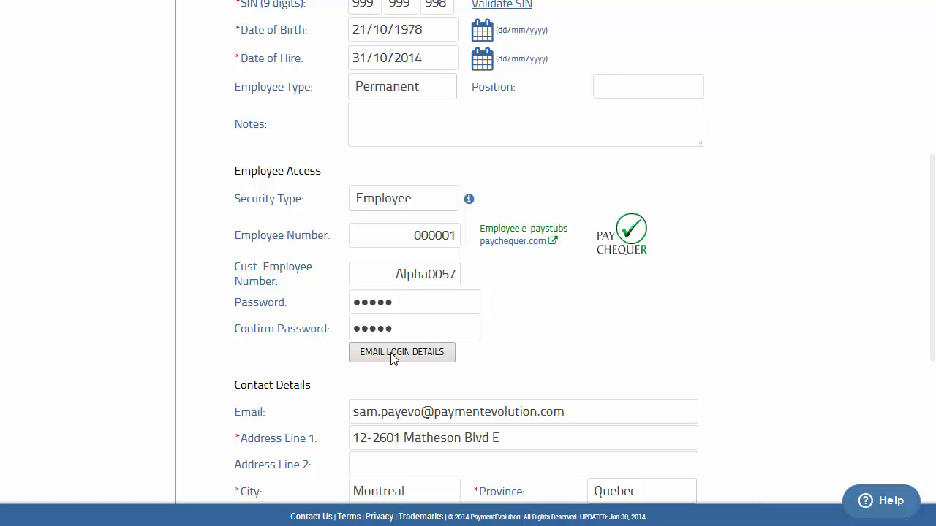
scroll(409, 352, down, 3)
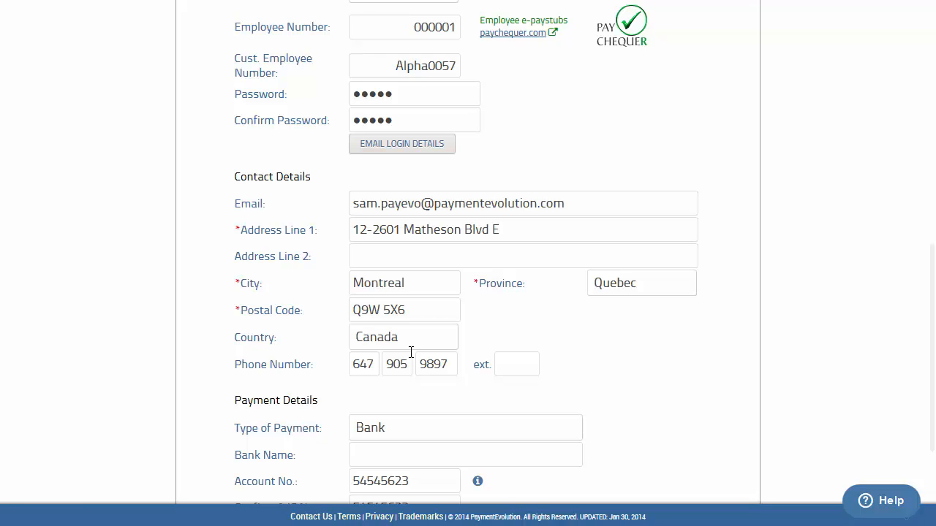
scroll(606, 343, down, 3)
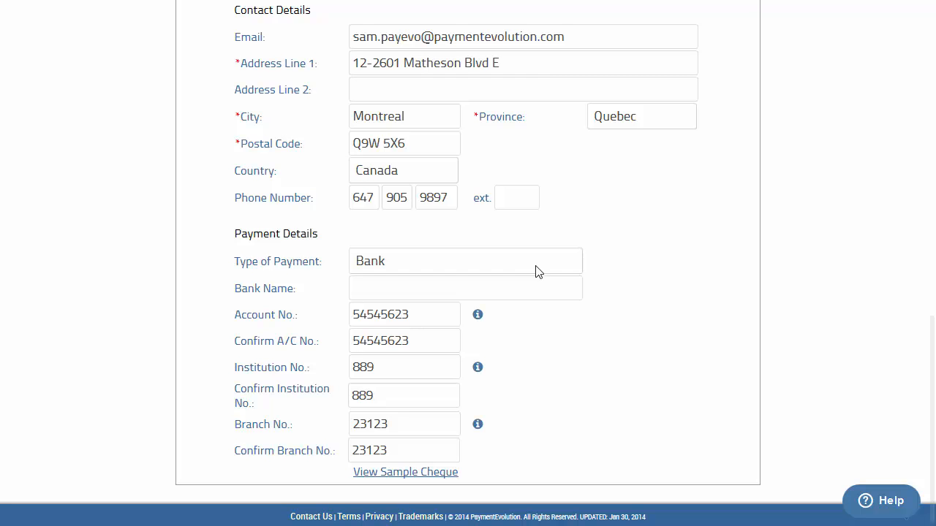
Open the employee's payroll details and rules and review the province of employment, employee type and pay rate unit choices.
scroll(676, 287, up, 9)
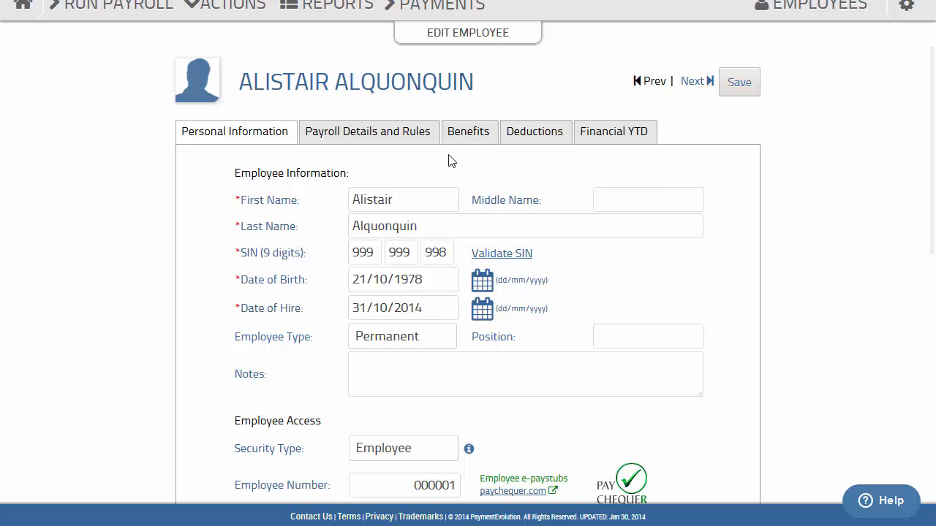
click(355, 137)
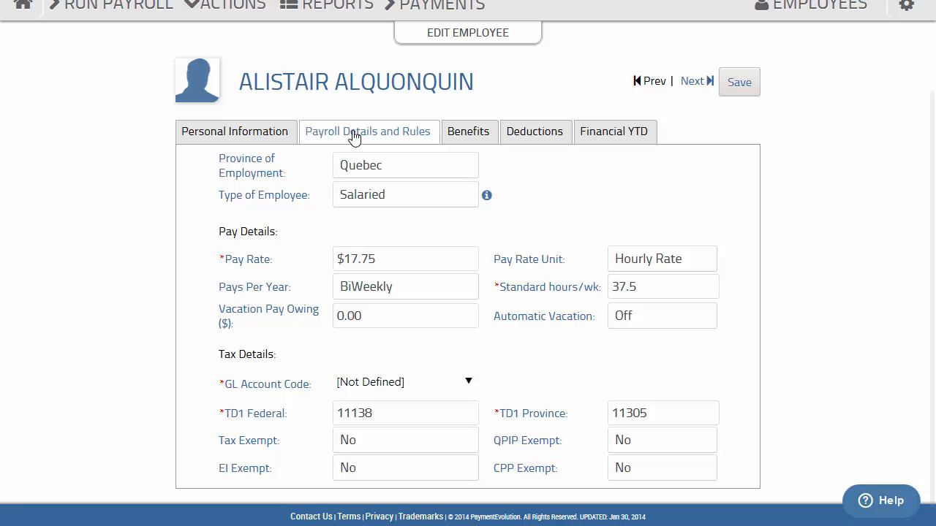
click(440, 166)
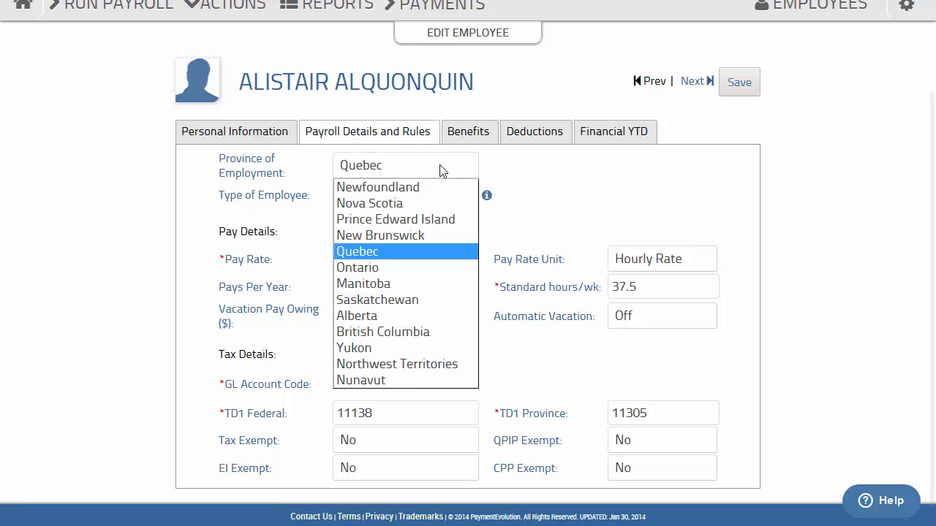
click(439, 167)
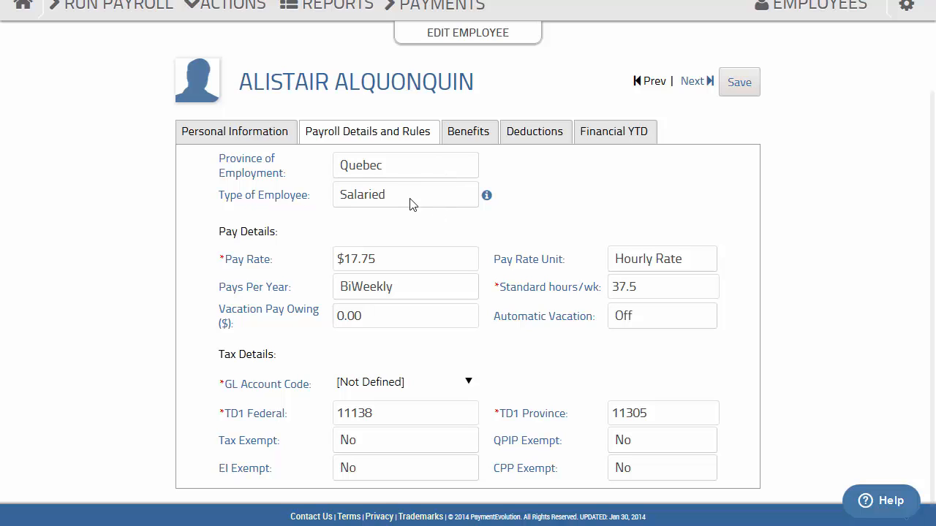
click(410, 198)
click(443, 193)
click(689, 262)
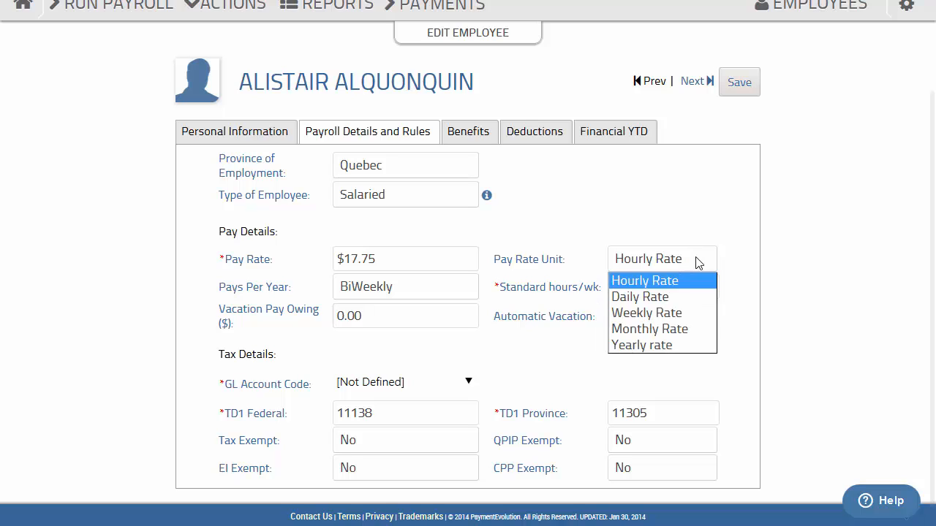
click(700, 262)
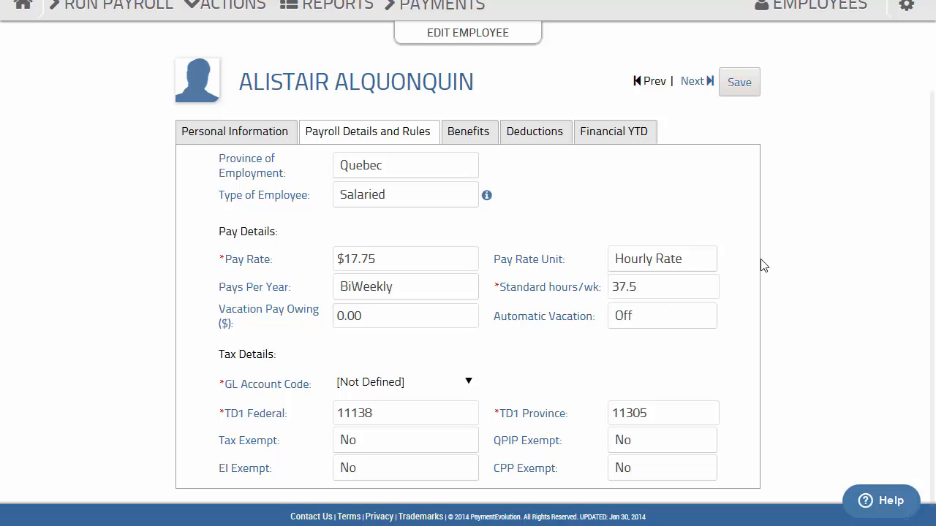
Examine the choices for pays per year and automatic vacation in the employee's pay details.
click(473, 295)
click(468, 292)
click(691, 321)
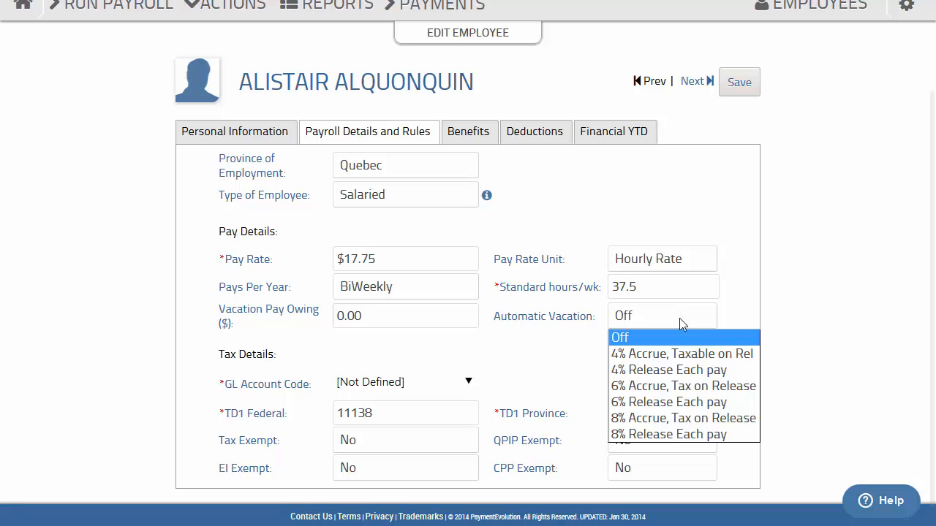
click(754, 313)
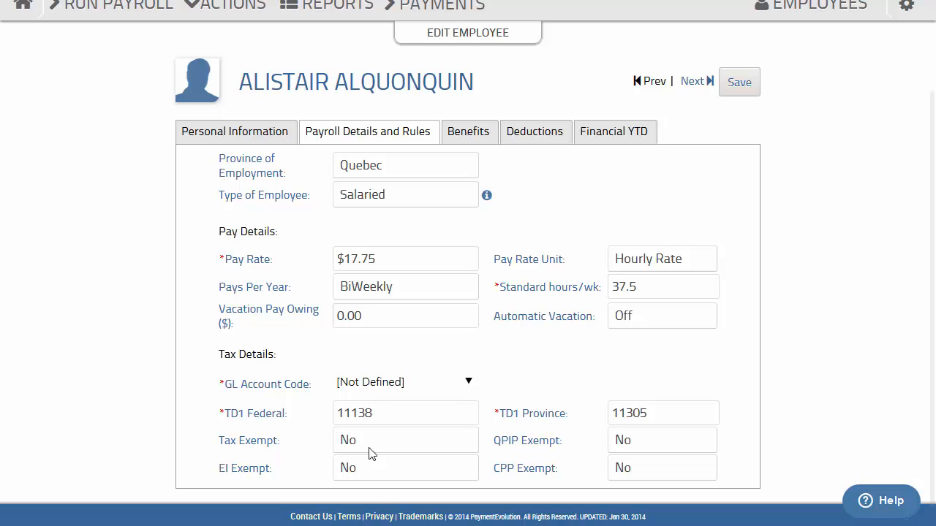
Open the employee's benefits and review the benefit rules available to add.
click(470, 136)
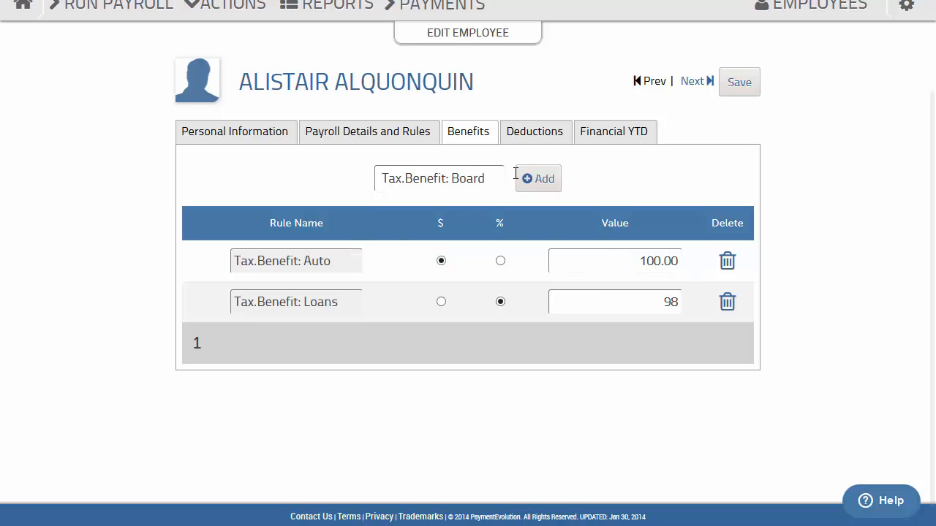
click(484, 185)
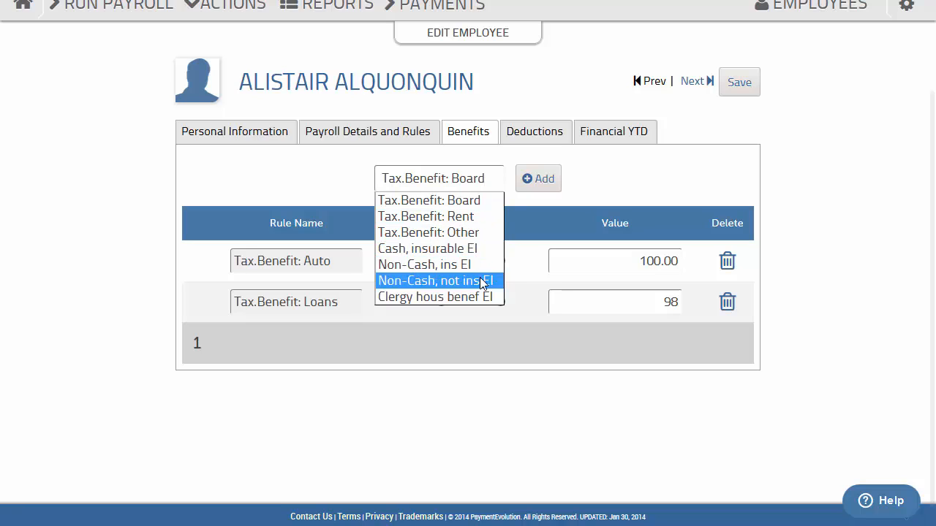
click(476, 183)
Review the employee's deductions and the year-to-date hours, earnings and deductions.
click(534, 132)
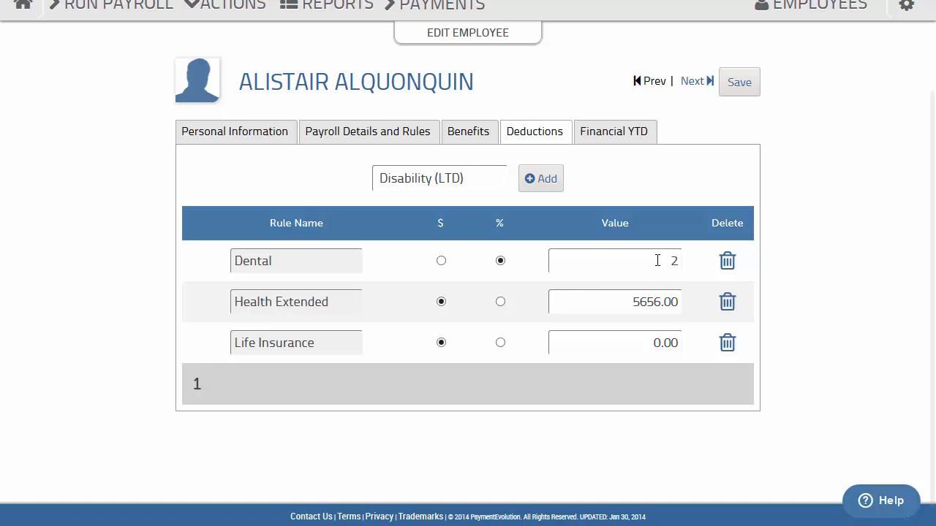
click(623, 137)
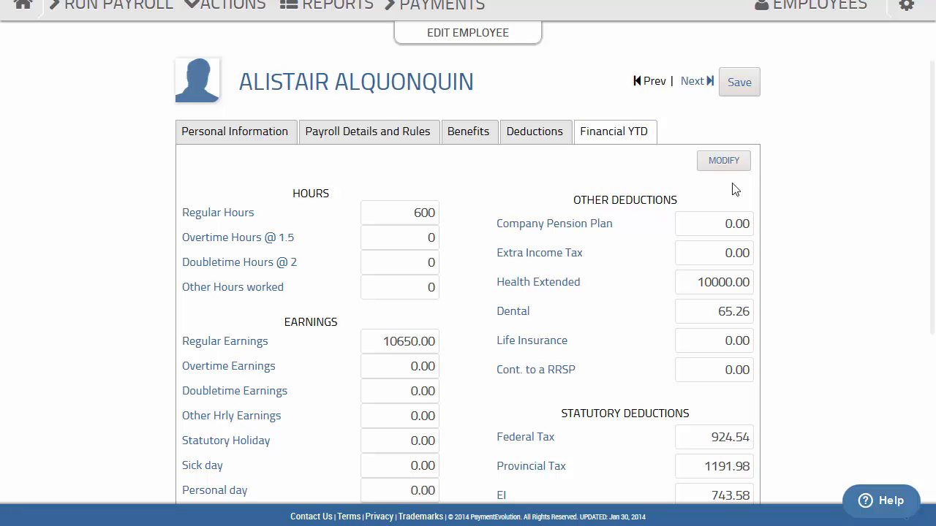
scroll(766, 195, down, 2)
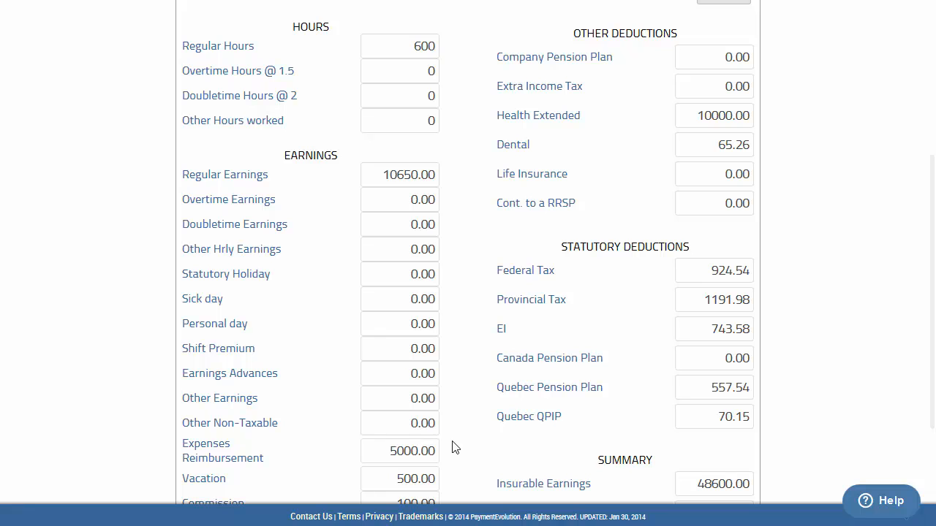
Return to the employee list, review the reasons for leaving in the second employee's termination form, and close it without terminating.
scroll(457, 443, up, 4)
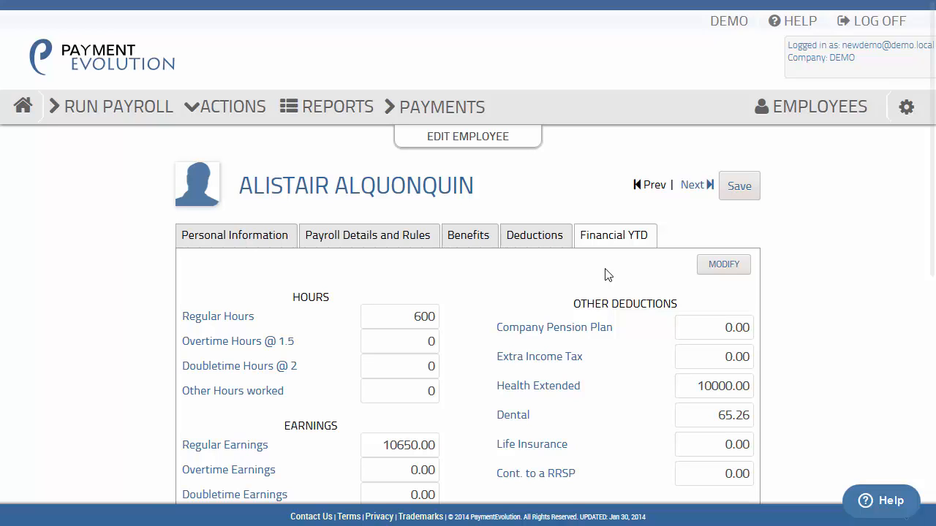
click(790, 110)
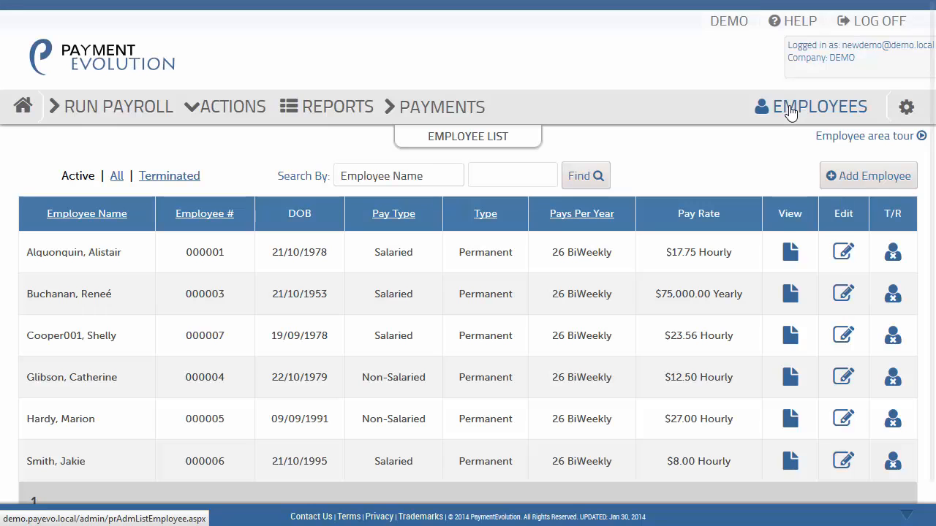
click(893, 297)
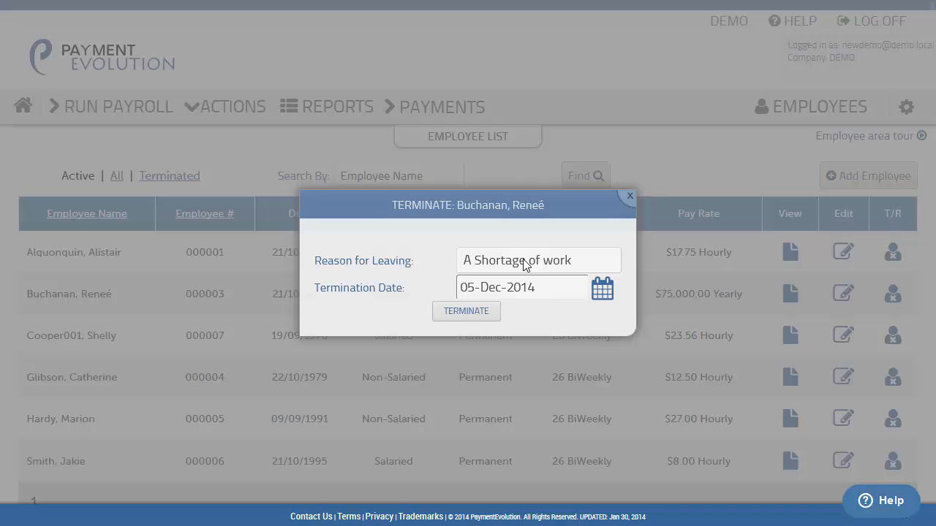
click(584, 262)
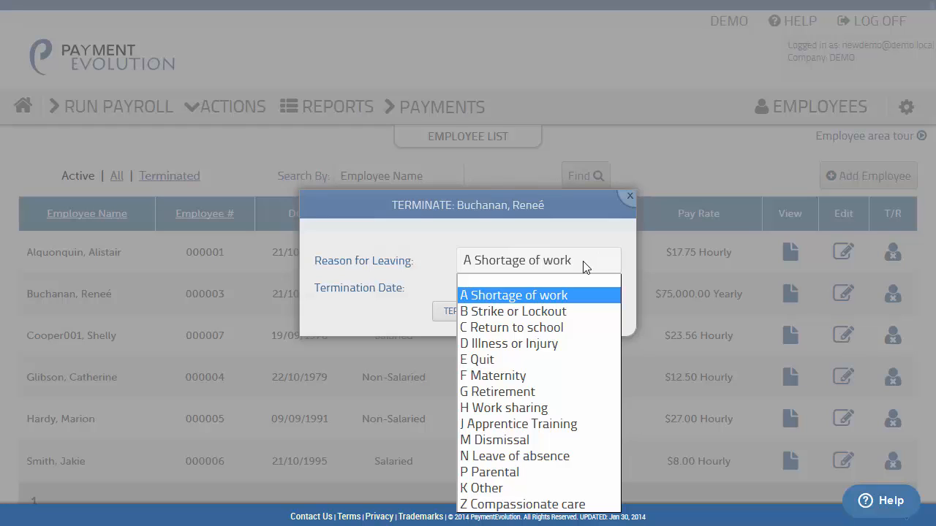
click(627, 254)
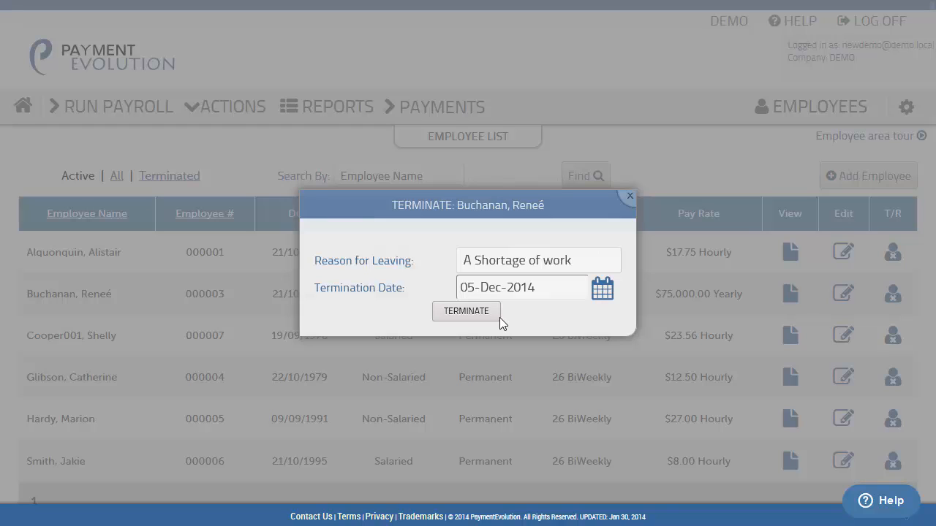
click(627, 199)
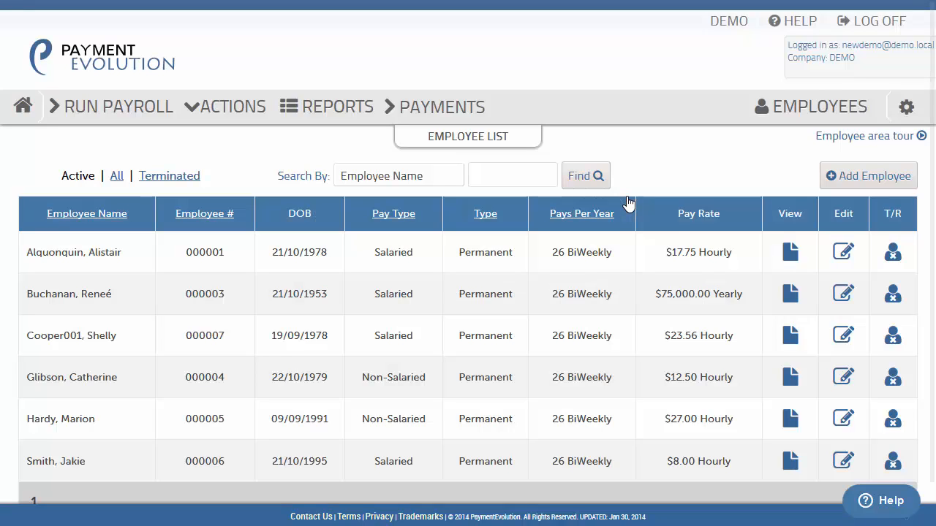
Start a regular payroll run for the 26 - BiWeekly pay cycle and approve all listed salary entries.
click(90, 118)
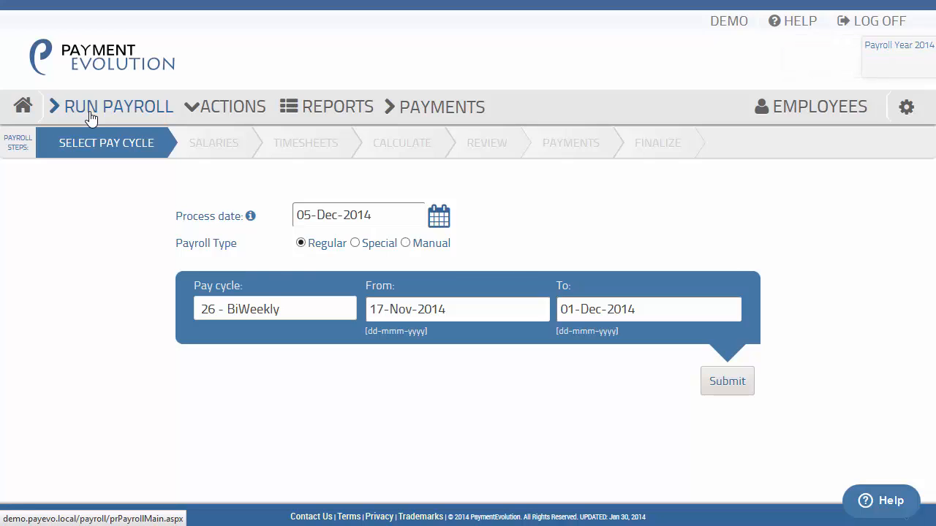
click(342, 310)
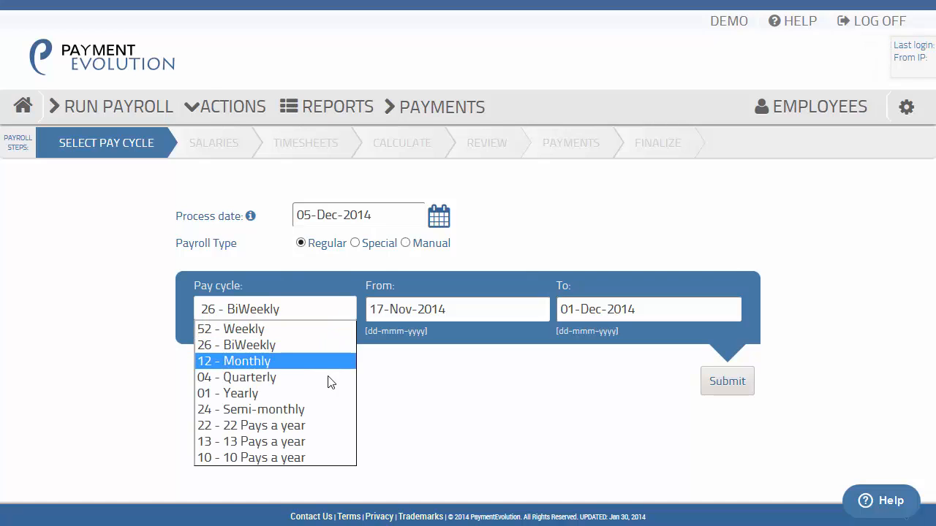
click(337, 345)
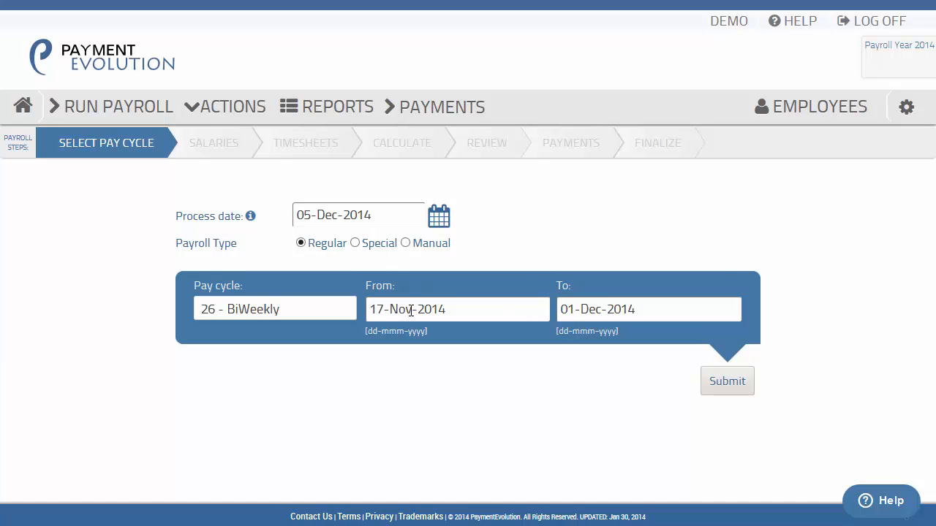
click(716, 383)
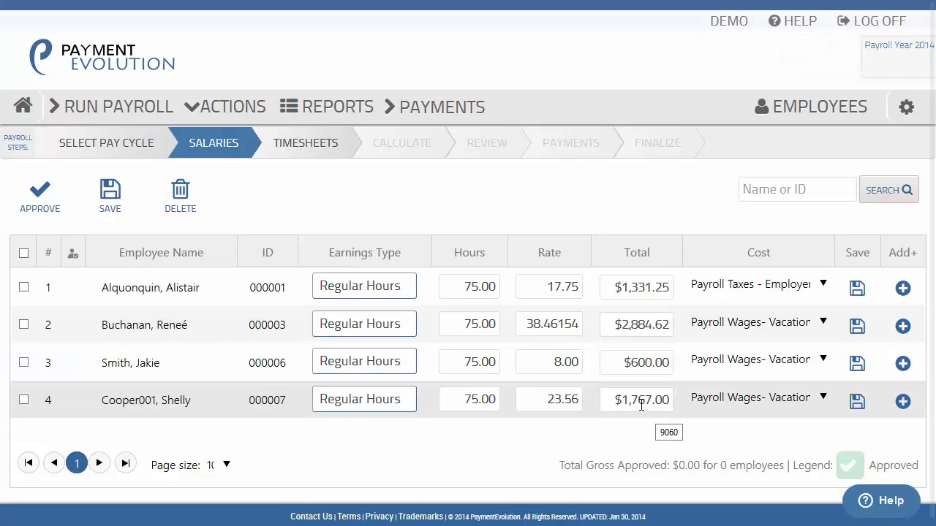
click(24, 252)
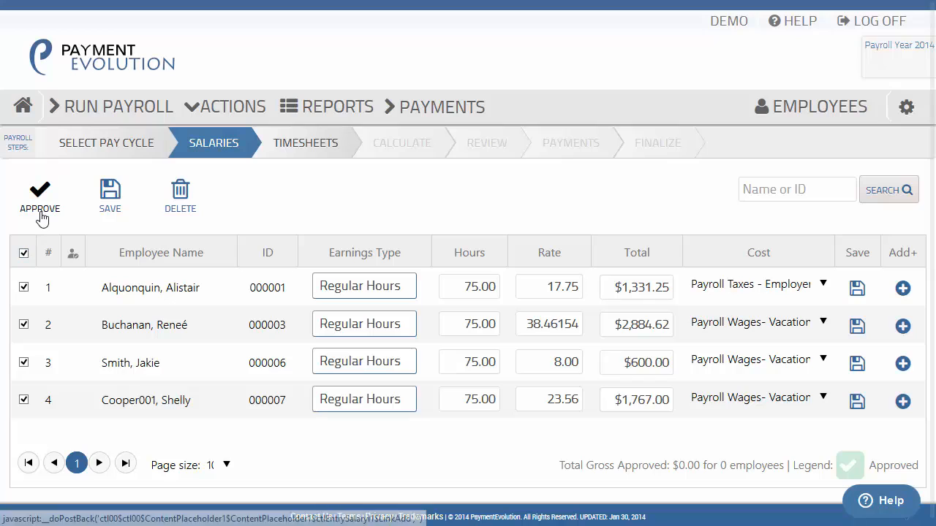
click(41, 208)
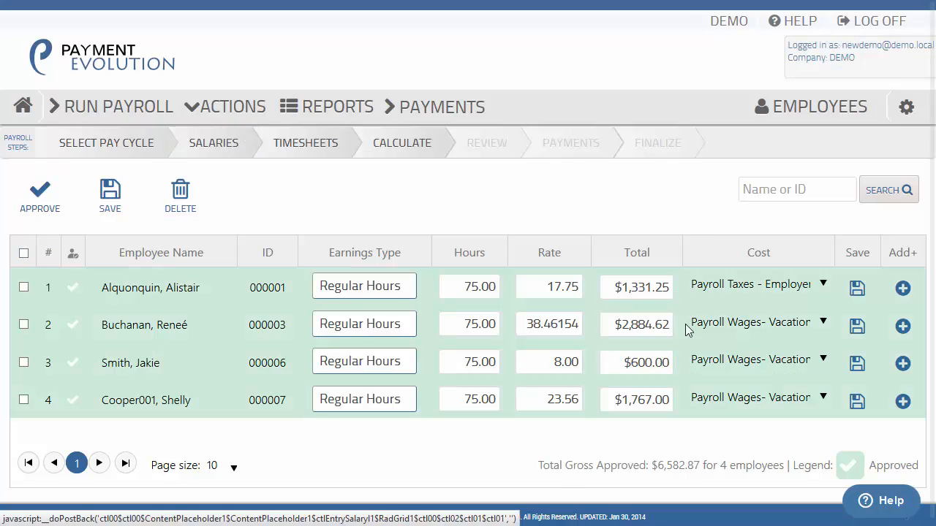
Add a Commission with total earnings of 500 as additional earnings for the first listed employee.
click(904, 290)
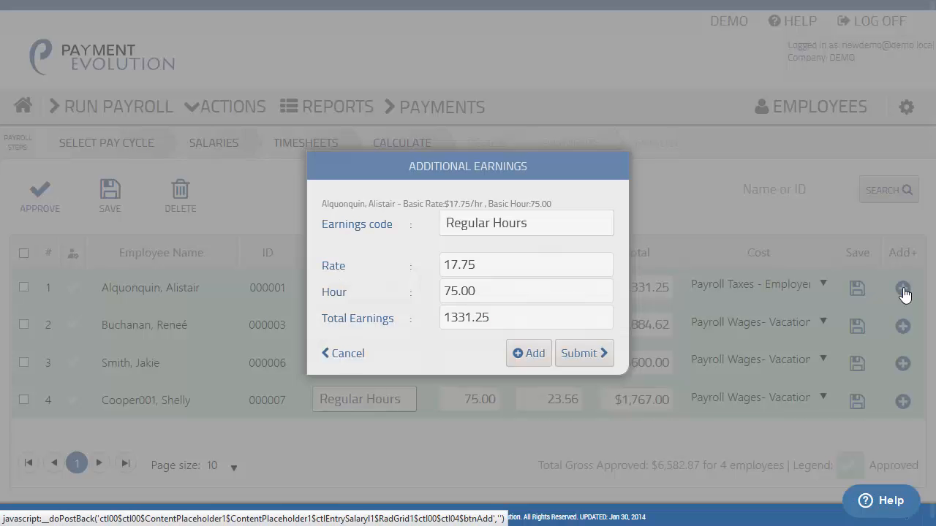
click(584, 227)
click(503, 454)
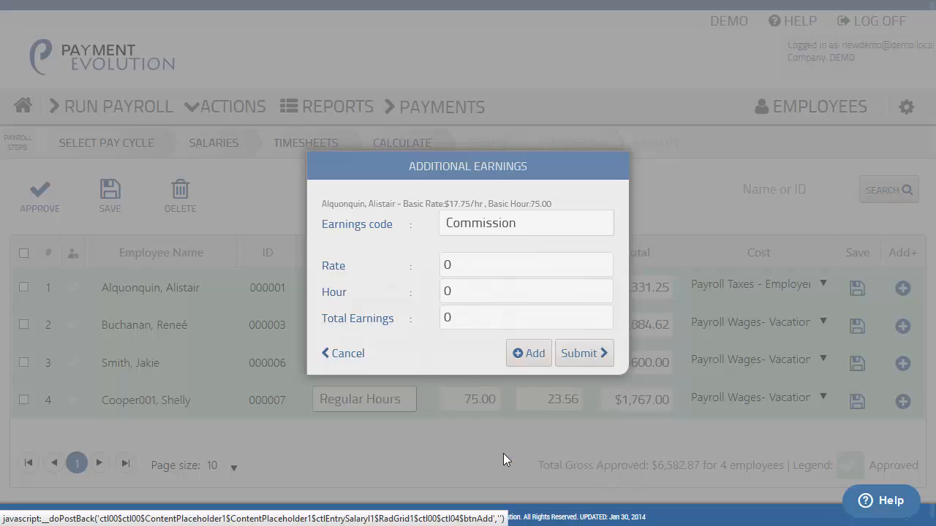
drag(462, 316, 401, 310)
text(500)
click(529, 357)
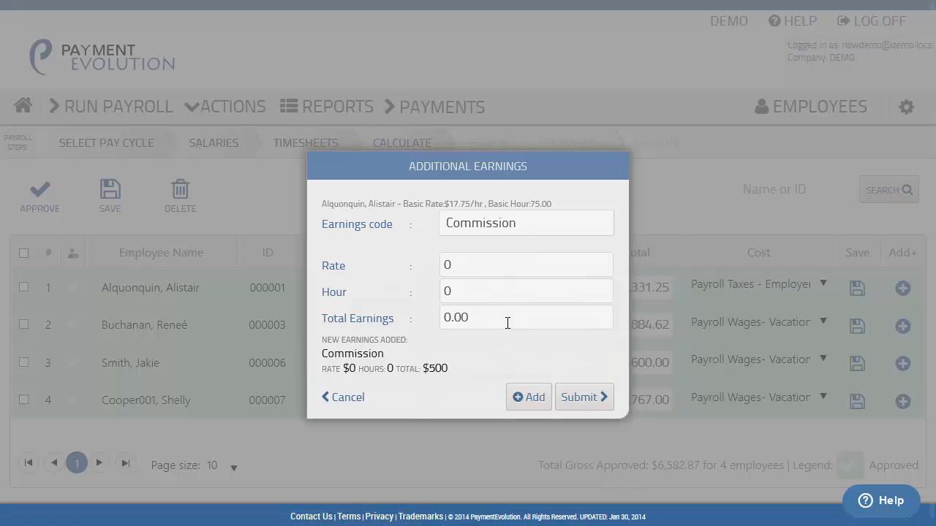
Add a Bonus with total earnings of 100 for the same employee and submit the additional earnings.
click(536, 230)
click(502, 479)
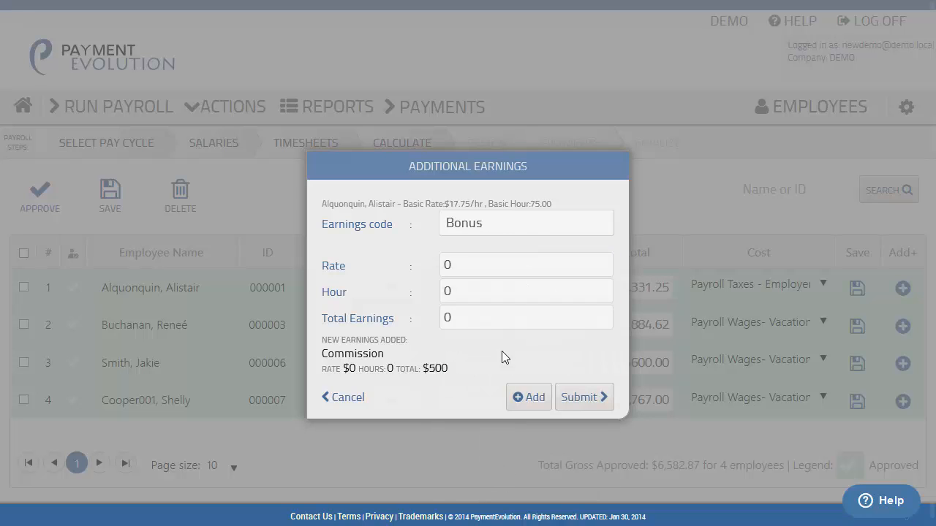
click(460, 317)
drag(452, 316, 398, 313)
text(100)
click(523, 398)
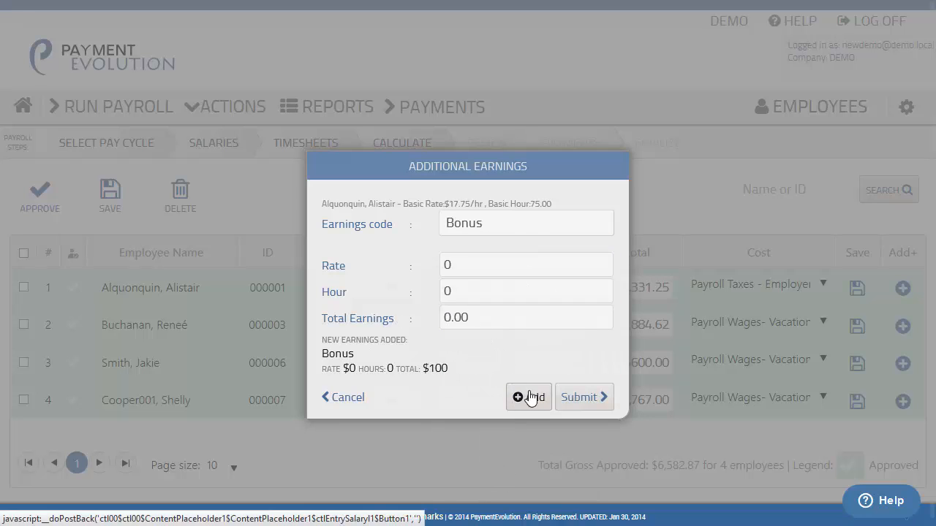
click(582, 397)
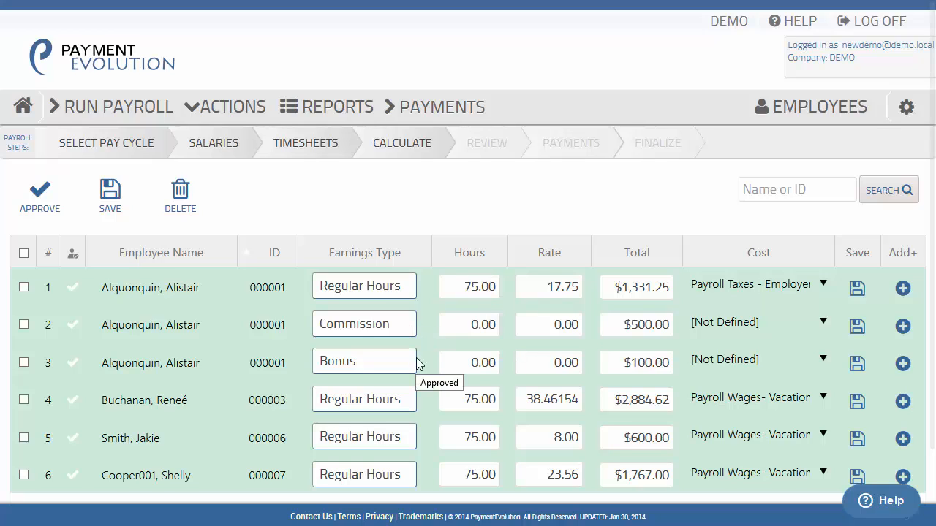
scroll(445, 353, down, 2)
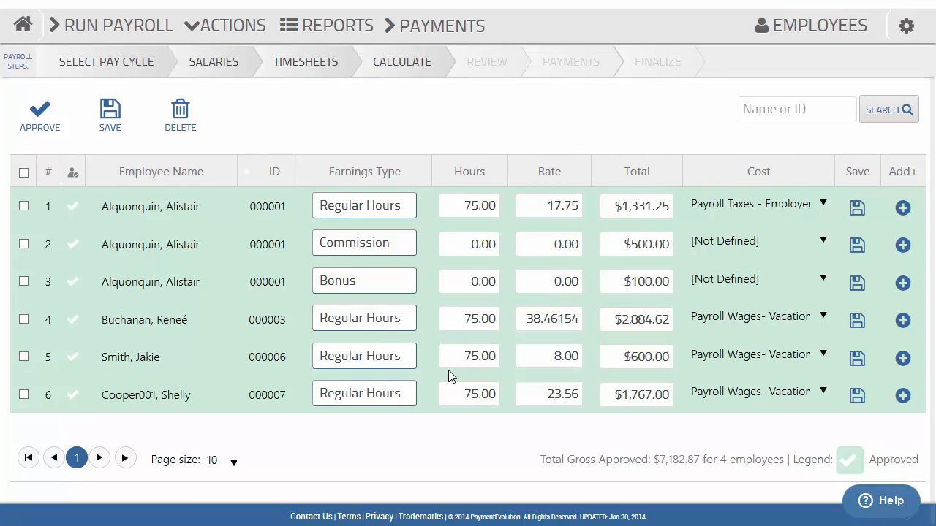
In the timesheets, set the first employee's regular hours to 15 and the second employee's to 45, and open the daily timesheet view.
click(315, 70)
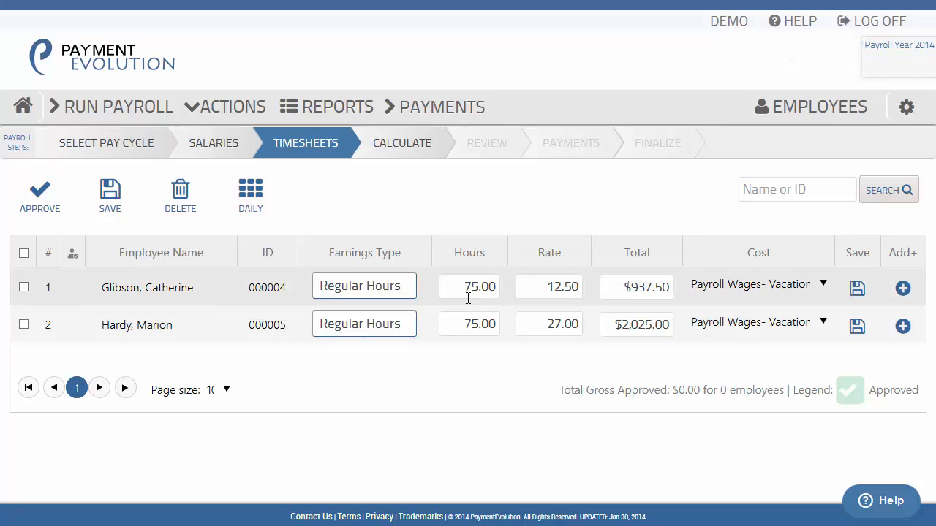
drag(465, 287, 470, 287)
text(1)
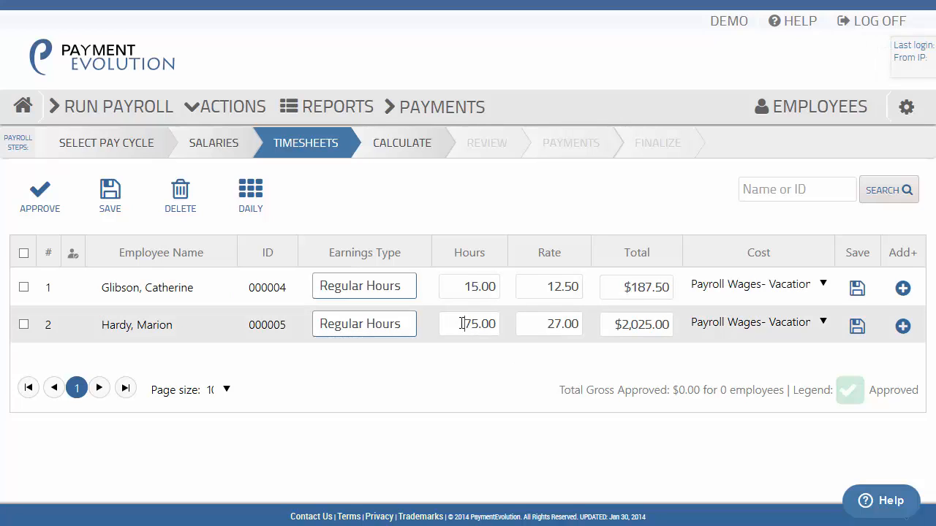
drag(463, 324, 472, 326)
text(4)
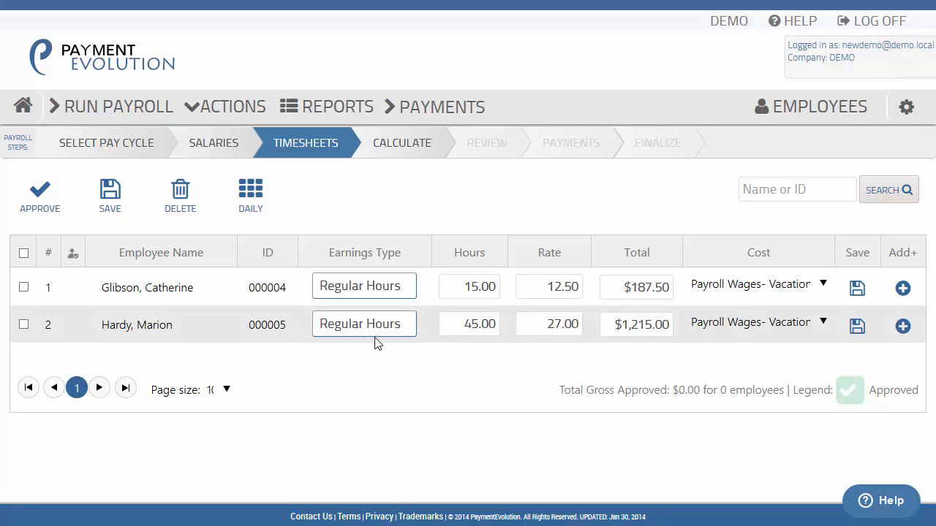
click(251, 194)
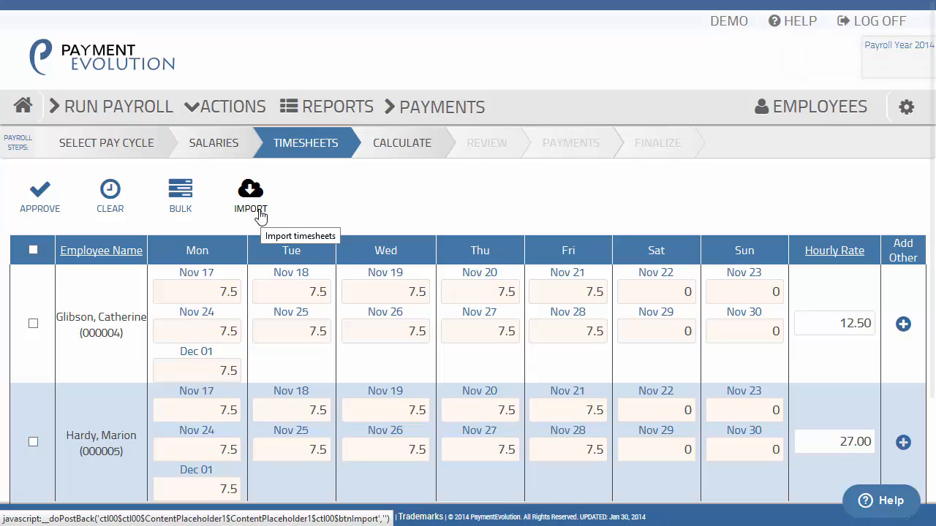
Add the 40 - Dental deduction to the payroll calculation parameters and calculate the payroll.
click(421, 150)
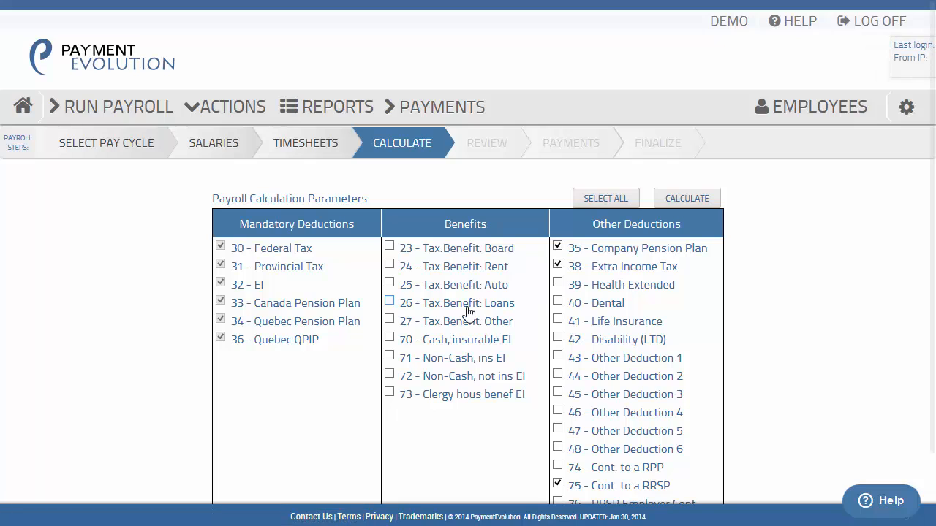
click(558, 302)
click(690, 198)
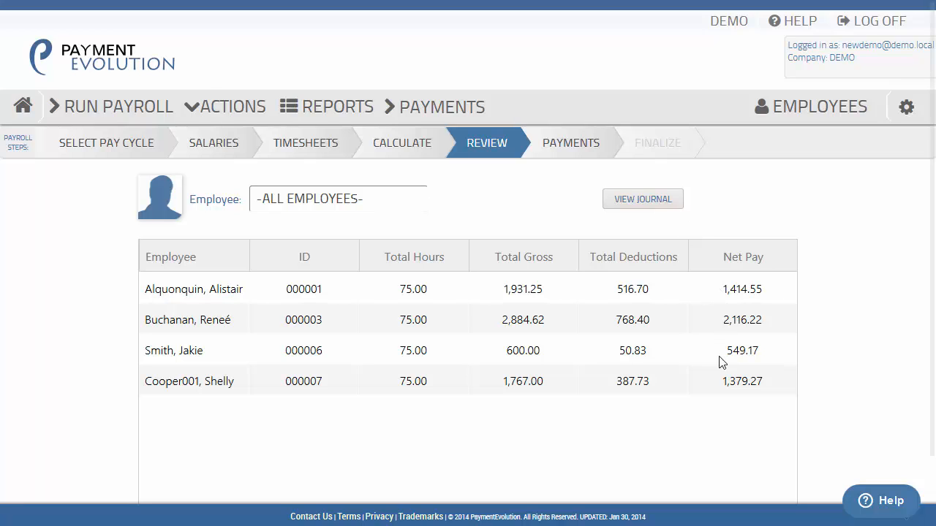
Review the net pay, earnings and statutory deductions of employee 000003 in the calculated payroll.
click(383, 202)
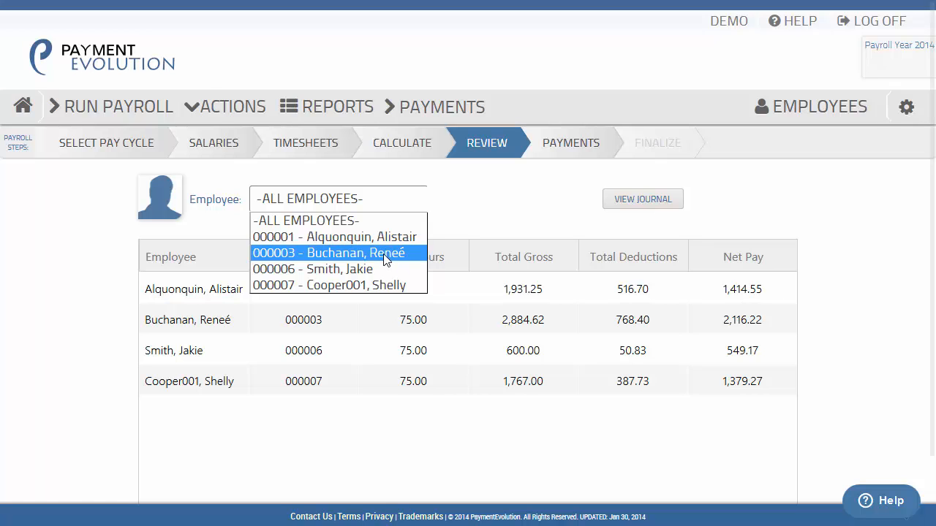
click(385, 254)
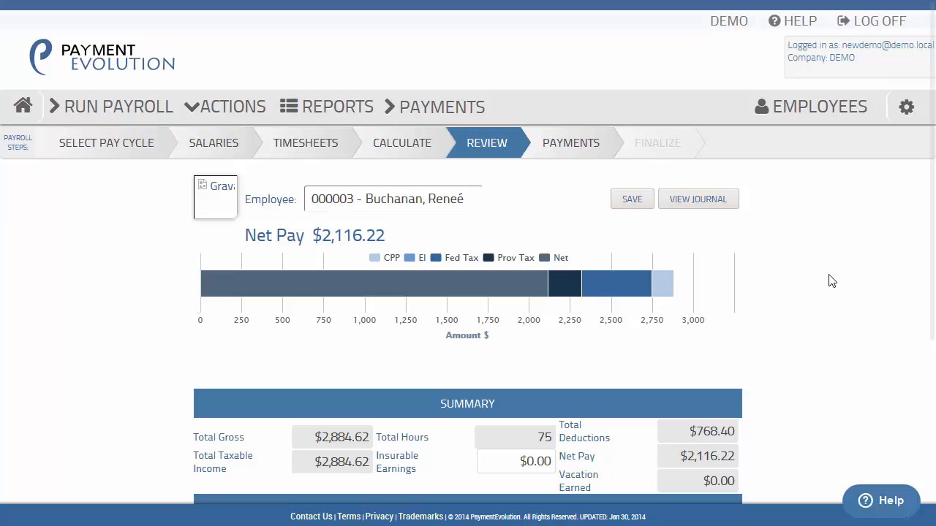
scroll(831, 281, down, 4)
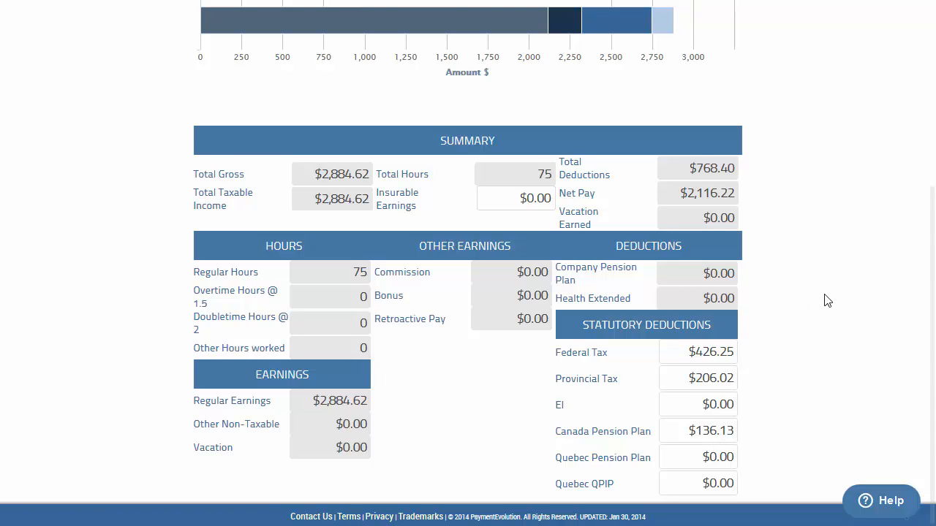
scroll(827, 300, up, 4)
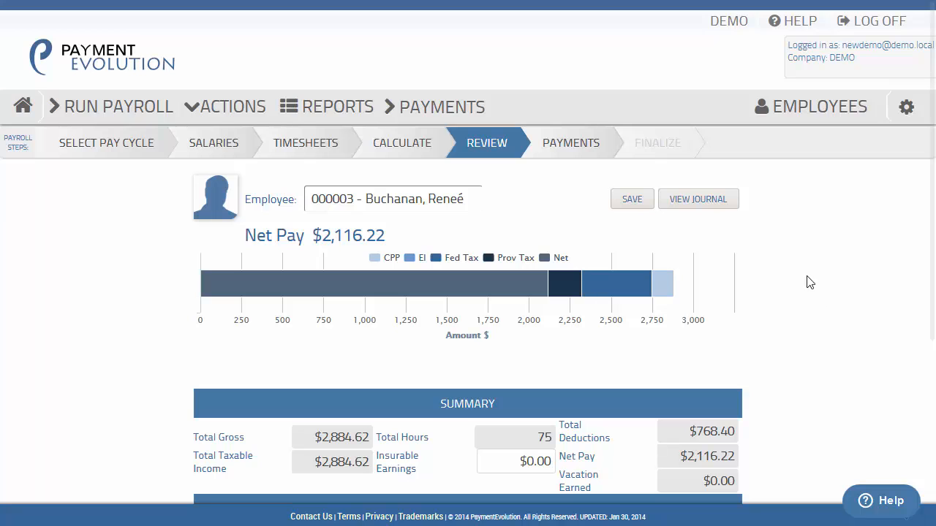
Proceed to the payments stage and check the available electronic payment dates and bank account options.
click(559, 150)
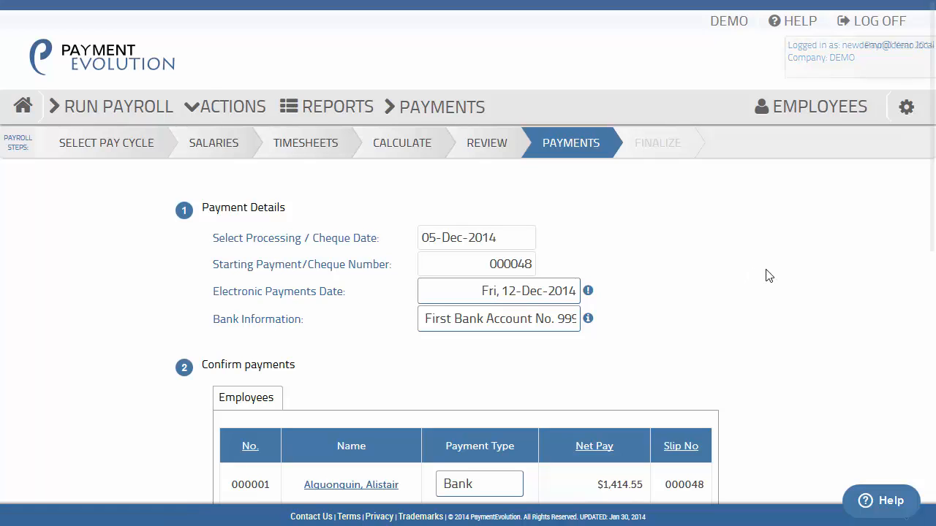
click(558, 295)
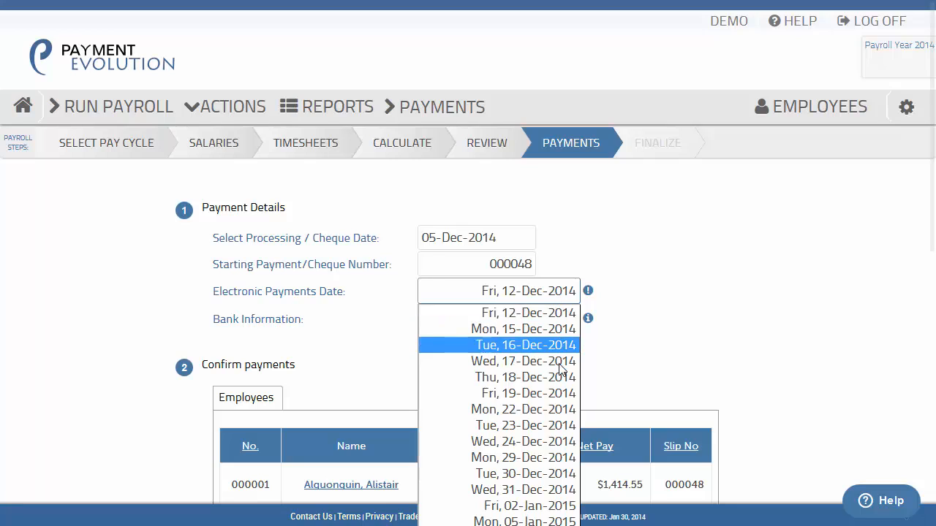
click(569, 289)
click(570, 323)
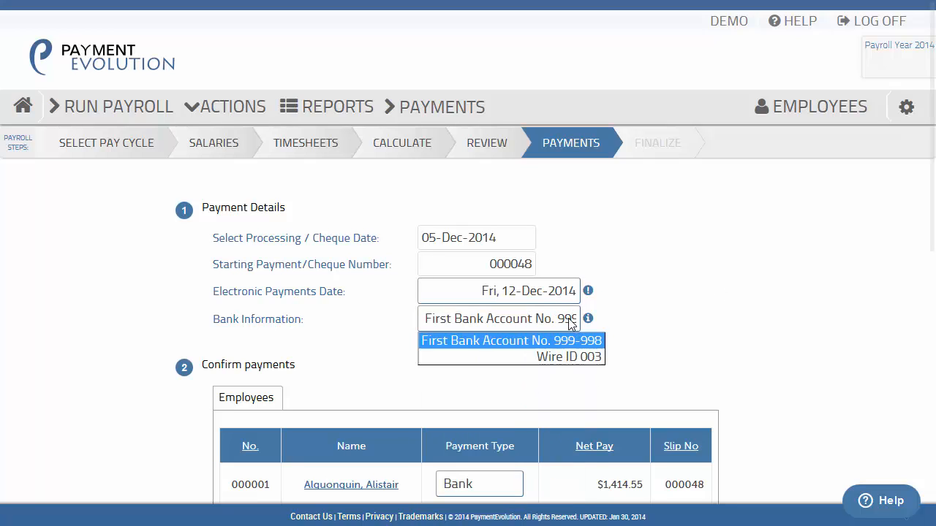
click(565, 318)
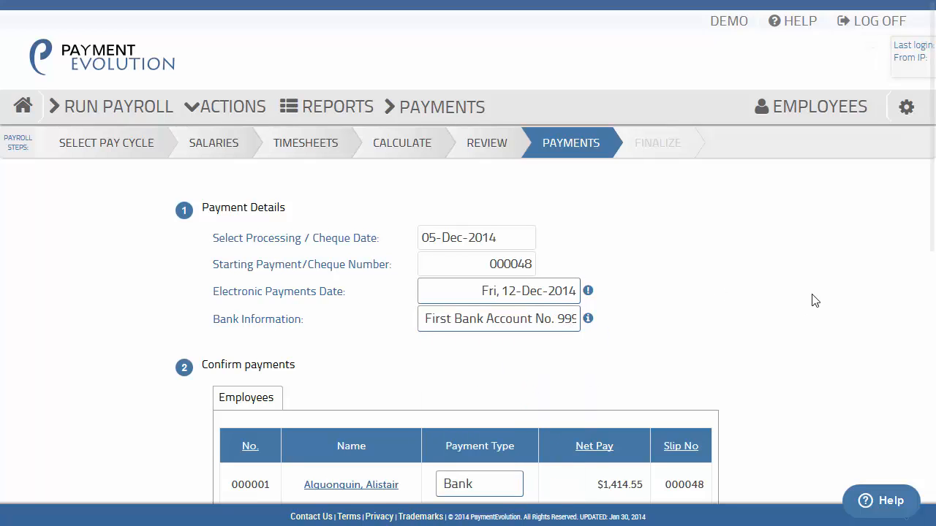
Check the employee payments and employer contributions, finish this payrun, and look over its final summary.
scroll(814, 300, down, 5)
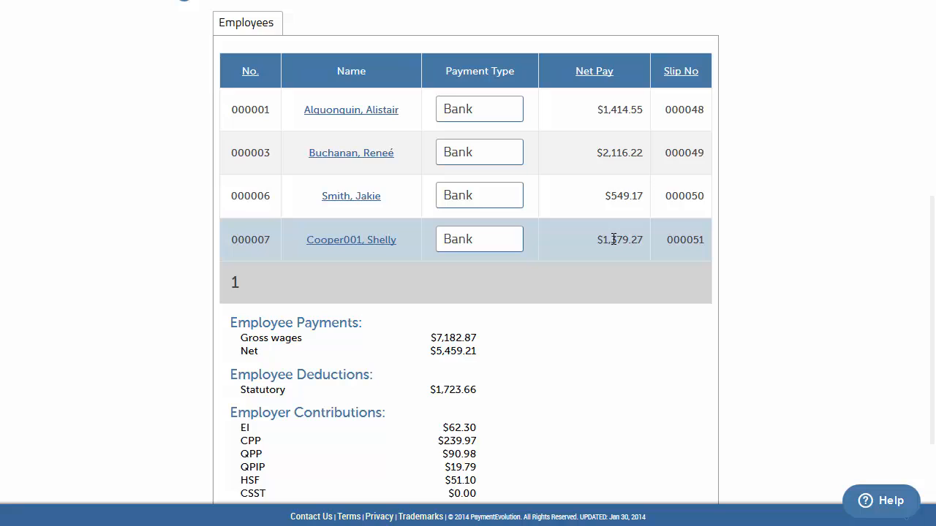
scroll(798, 242, down, 1)
scroll(797, 243, down, 2)
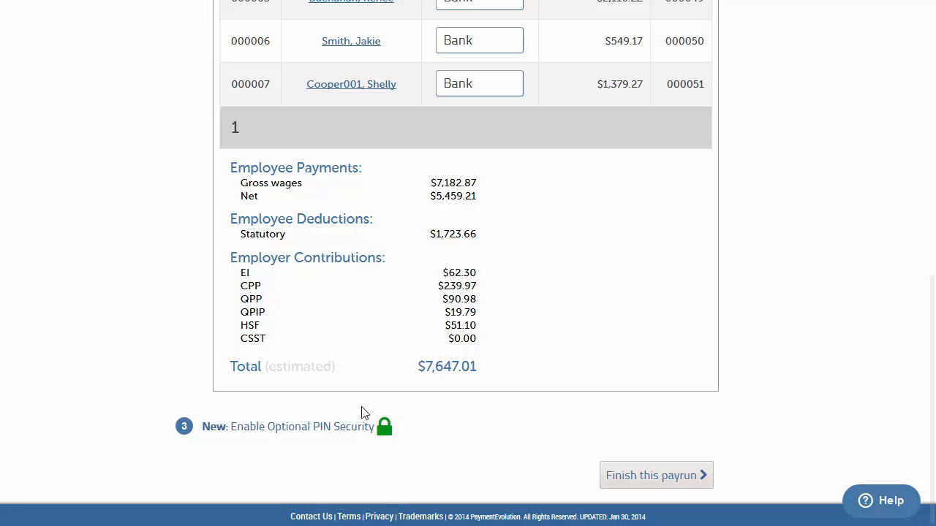
click(650, 476)
click(550, 299)
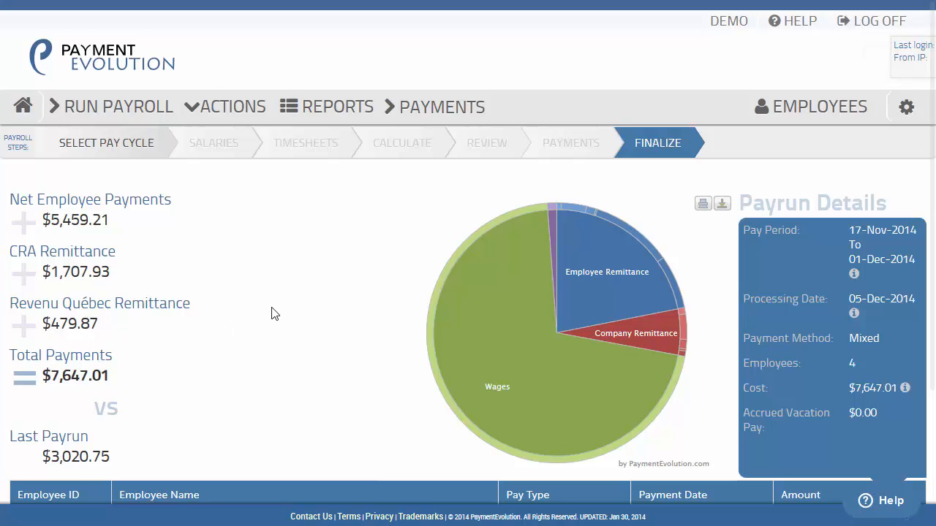
scroll(274, 313, down, 3)
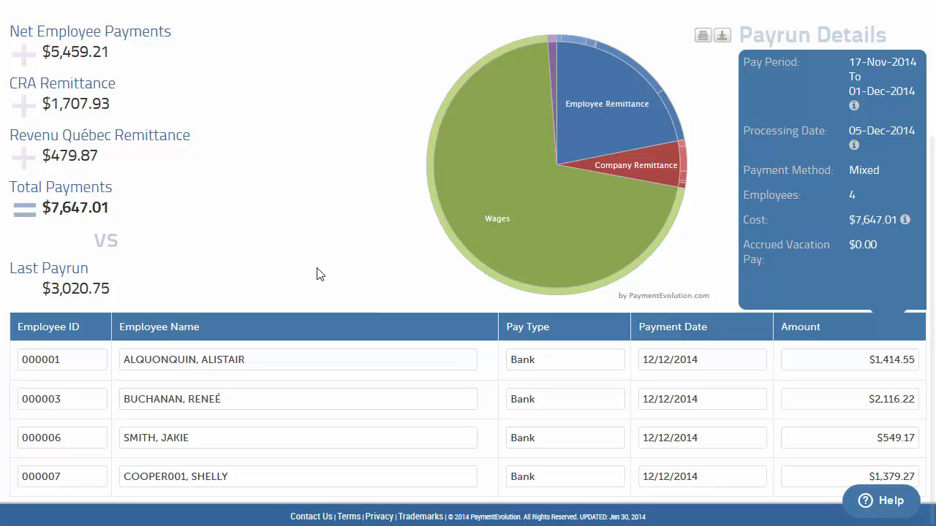
scroll(317, 274, up, 3)
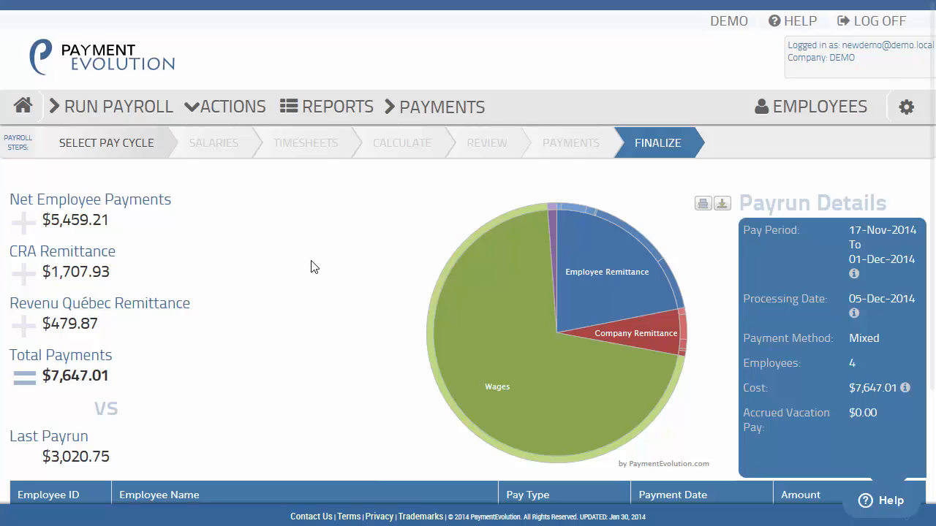
Close the remittance and accounting period and export the payroll GL to Kashoo [Expenses Bill].
mouse_move(222, 115)
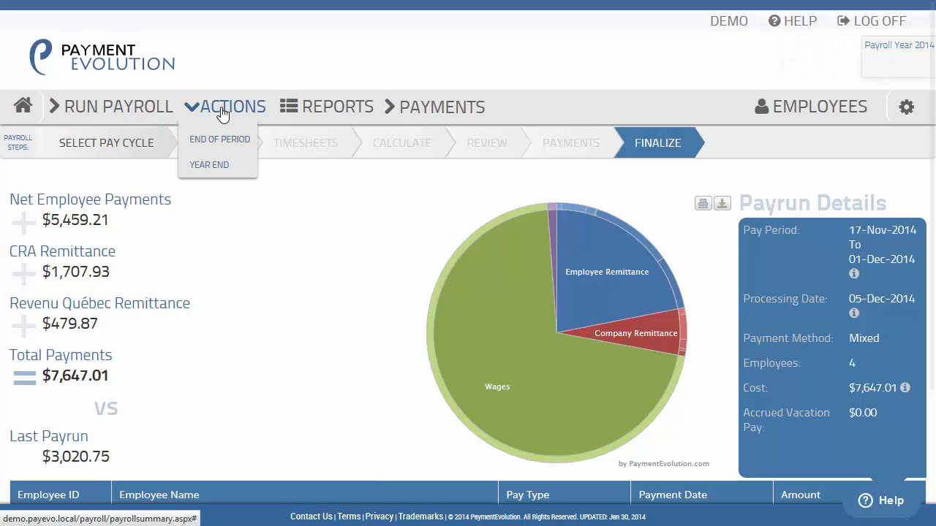
click(229, 145)
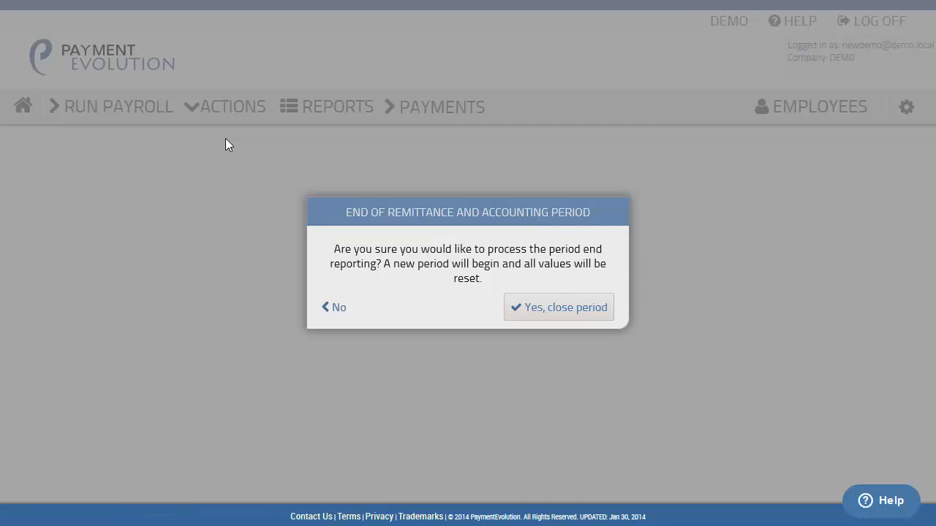
click(544, 315)
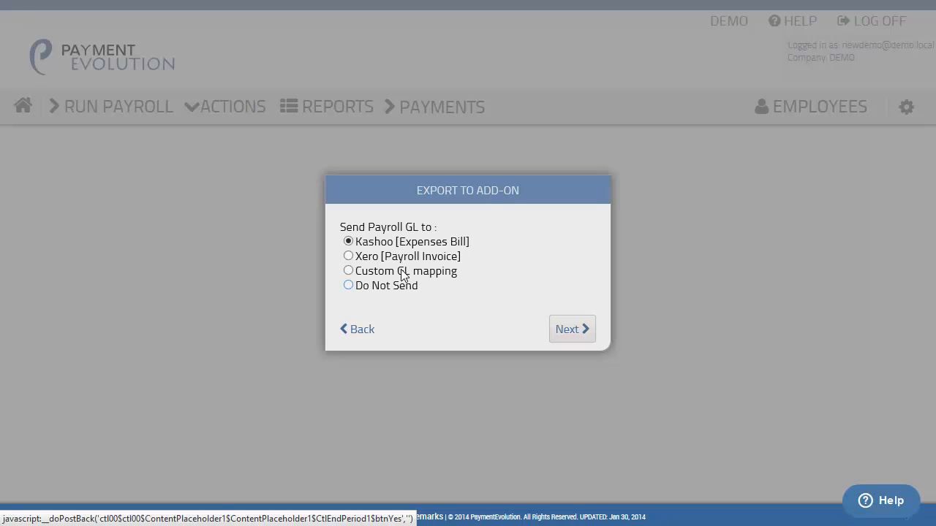
click(573, 330)
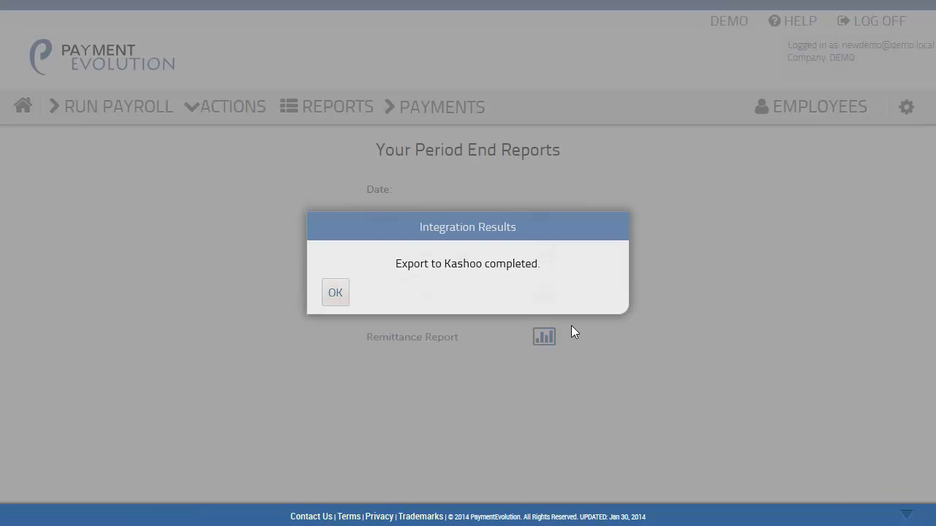
click(339, 297)
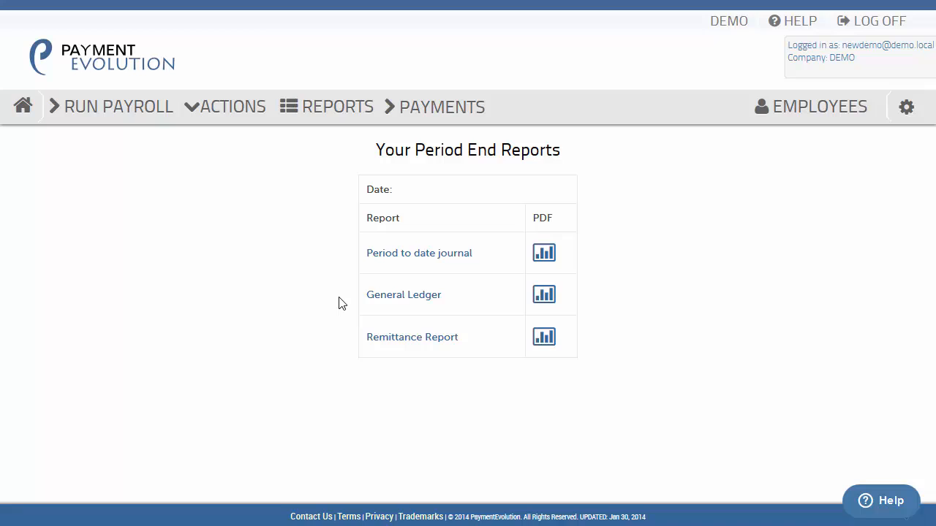
Open the Pay Run History report and look through the finalized pay runs for all payroll years.
mouse_move(321, 116)
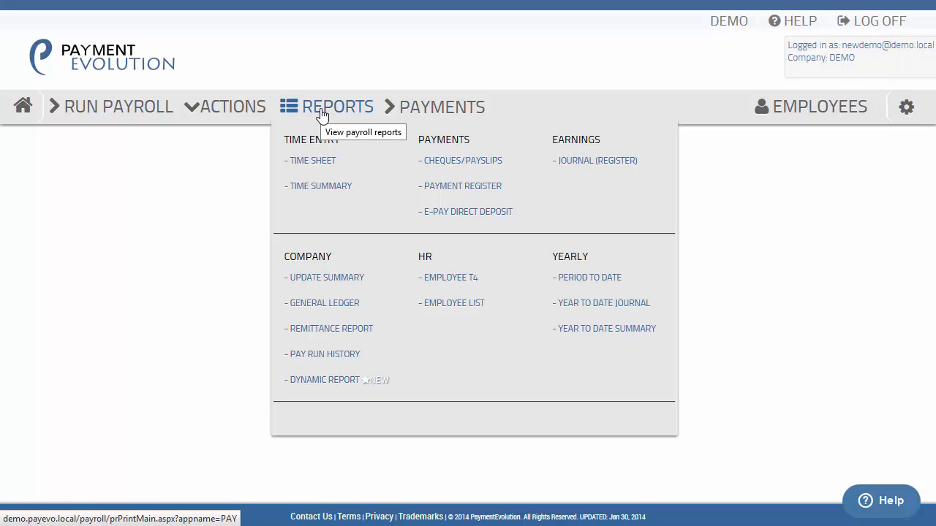
click(344, 362)
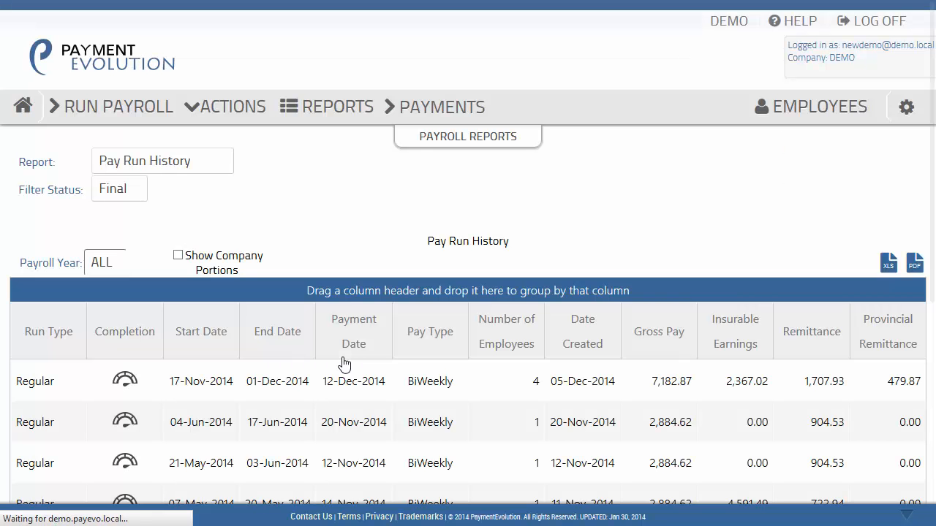
scroll(461, 366, down, 3)
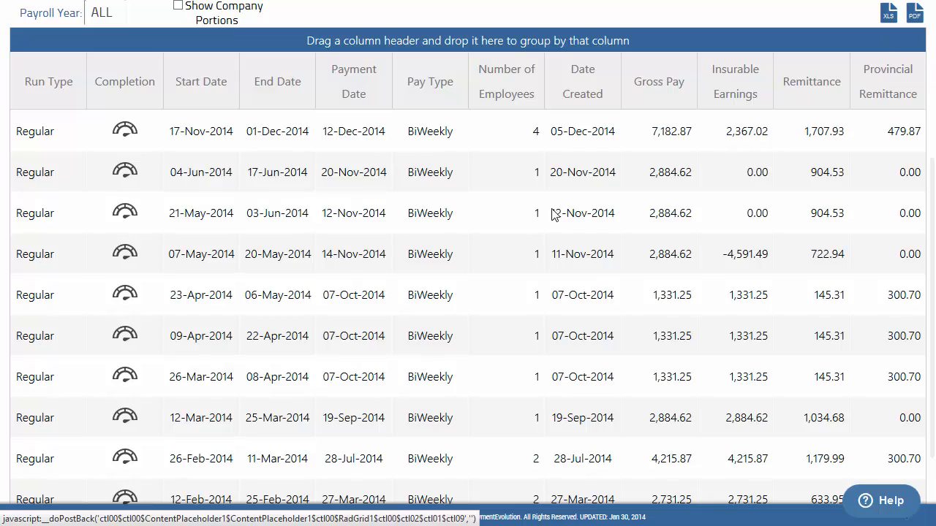
scroll(521, 238, up, 3)
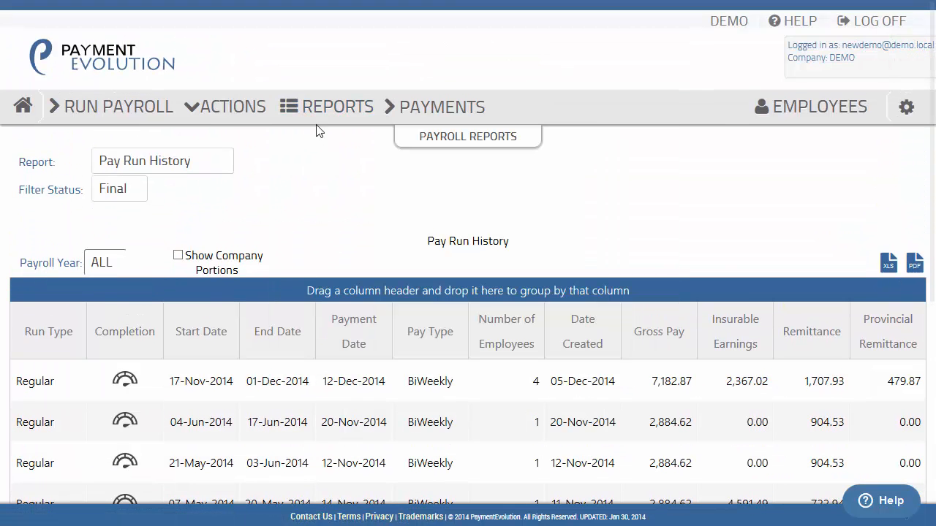
Produce a dynamic report for payroll year 2014 with the Insurable Earnings report type.
click(317, 392)
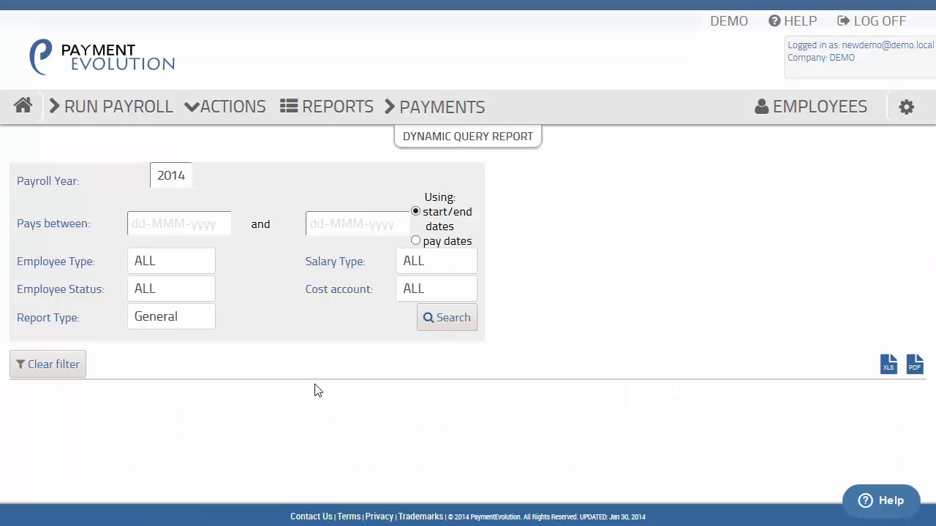
click(202, 322)
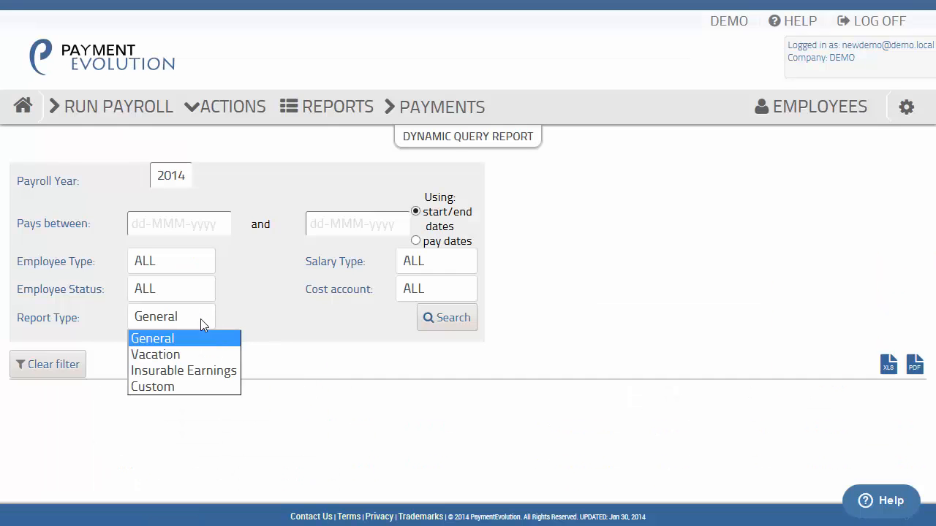
click(210, 371)
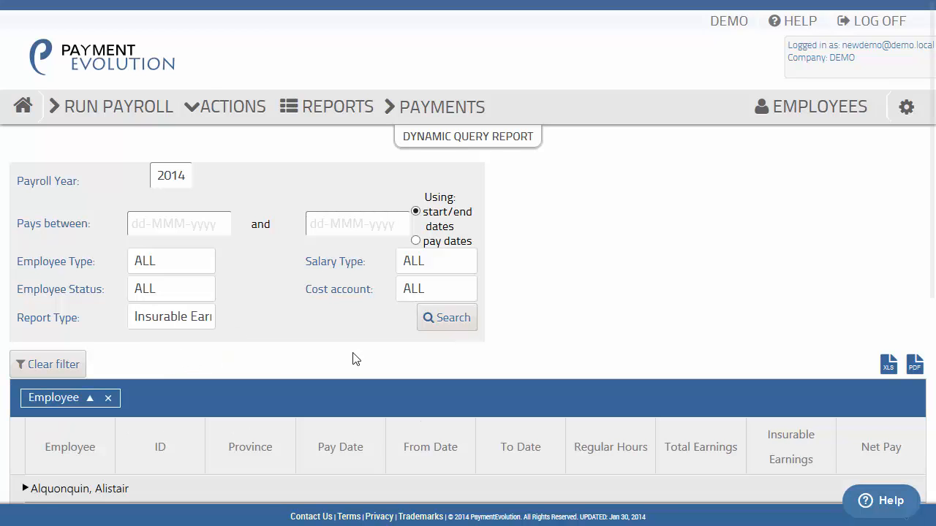
scroll(746, 322, down, 4)
scroll(745, 323, down, 1)
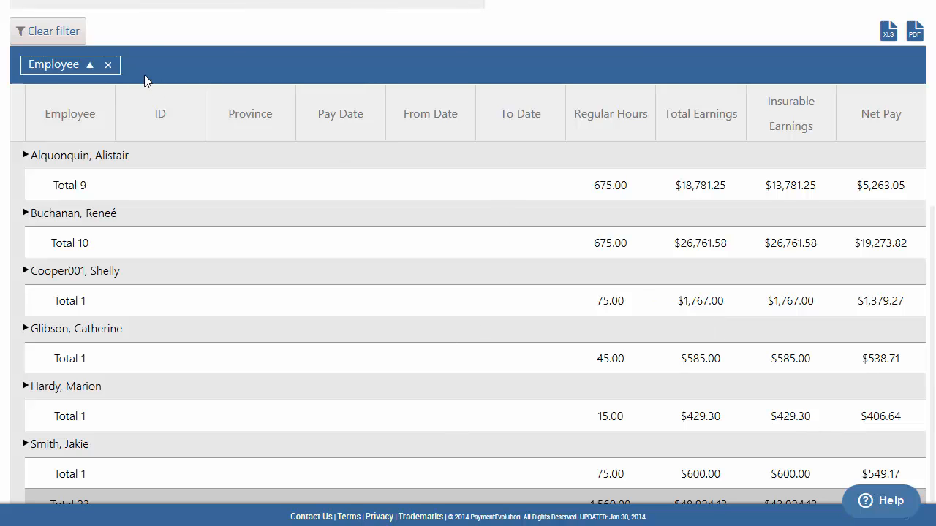
Group the report by Pay Date instead of Employee and expand the 07-Feb-2014 group.
click(108, 66)
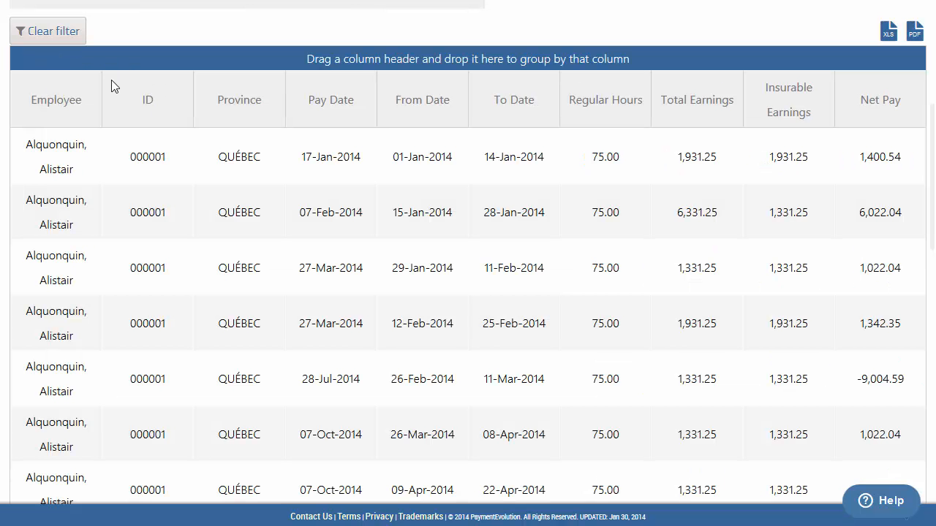
drag(288, 85, 204, 64)
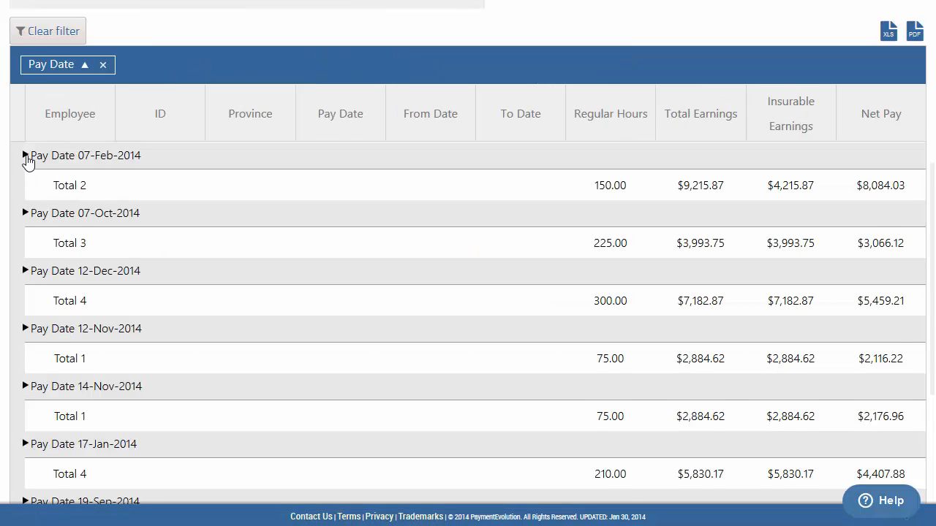
click(24, 156)
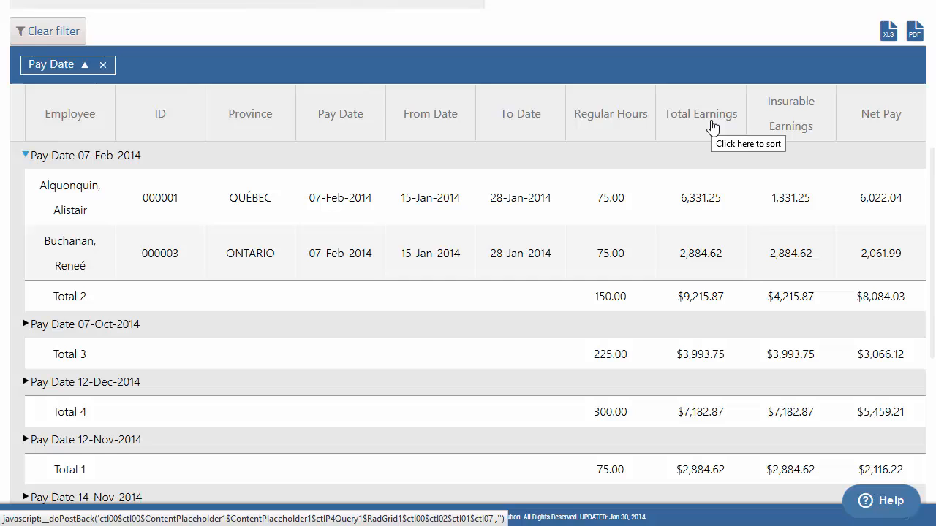
scroll(713, 128, up, 5)
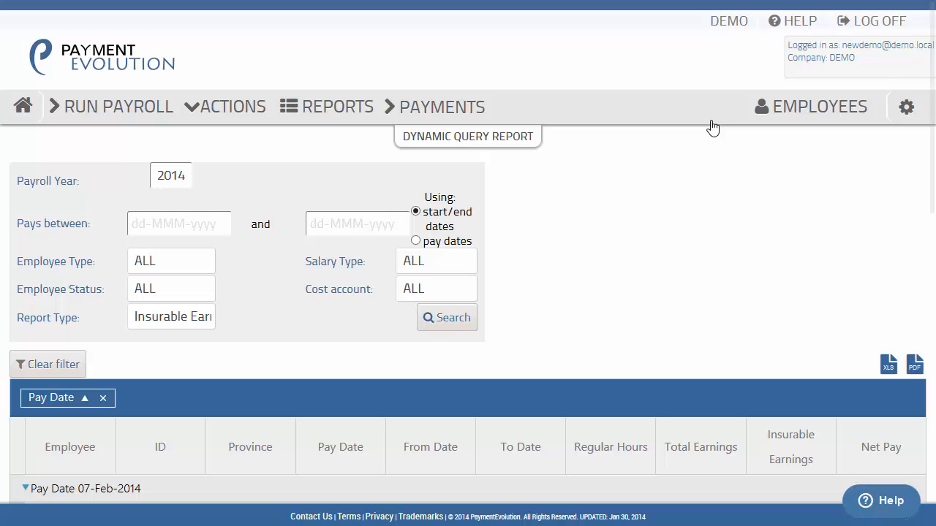
View the help question form and close it without submitting a question.
click(794, 23)
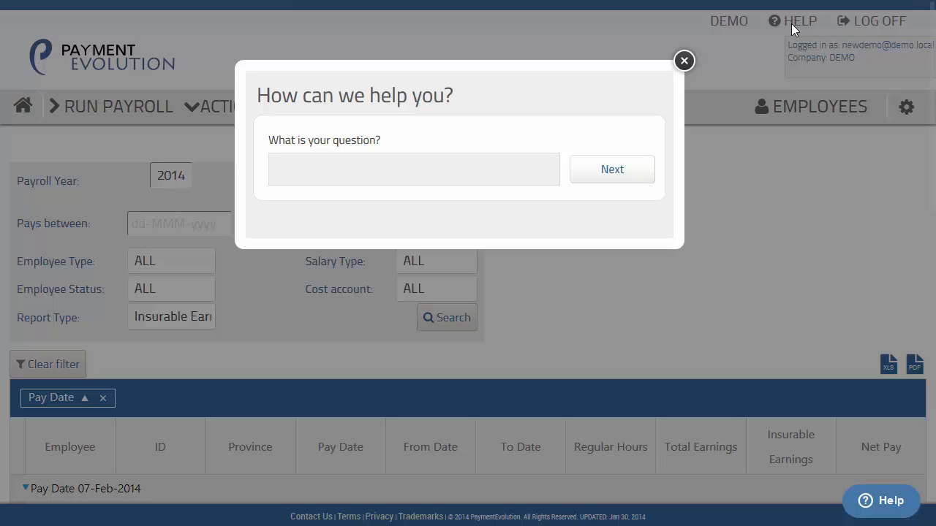
click(684, 62)
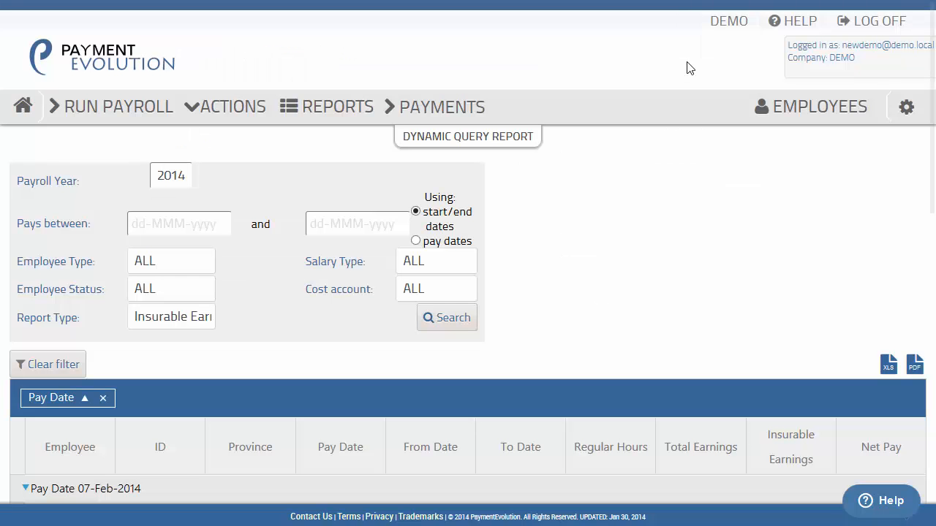